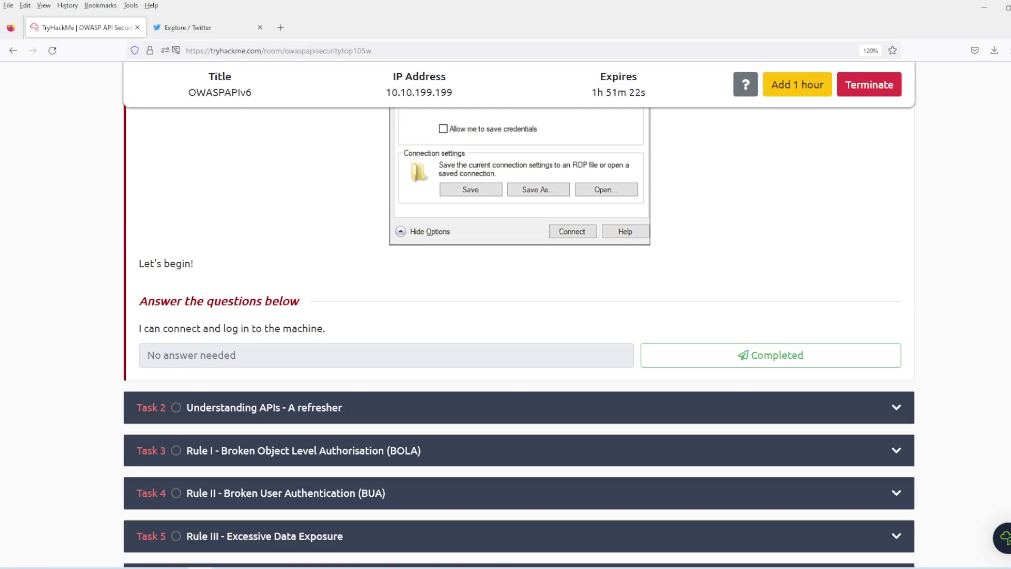
Mark the Task 1 item about connecting to the machine as completed and close the Twitter page
scroll(519, 316, up, 15)
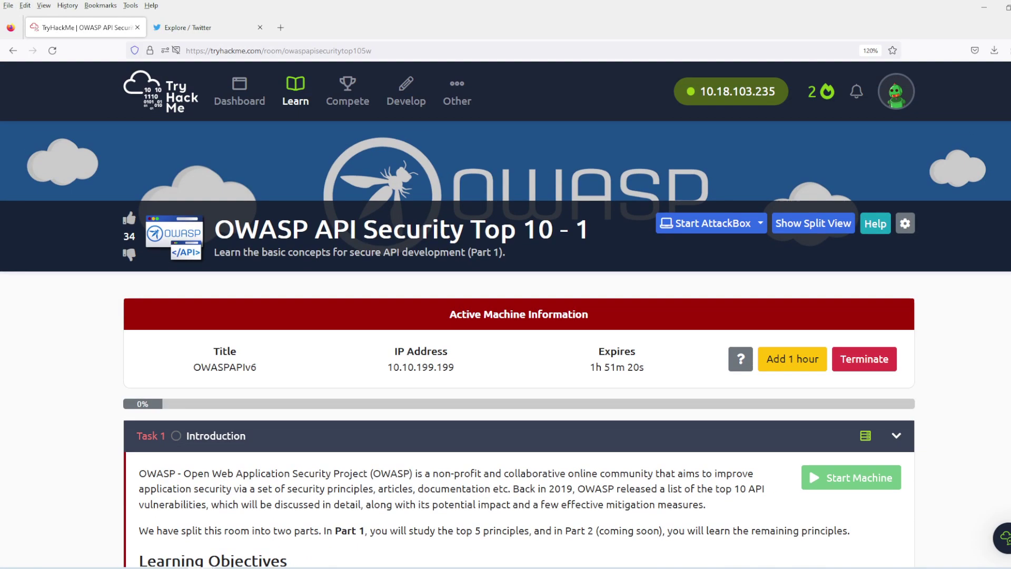
scroll(519, 315, down, 10)
scroll(518, 316, down, 5)
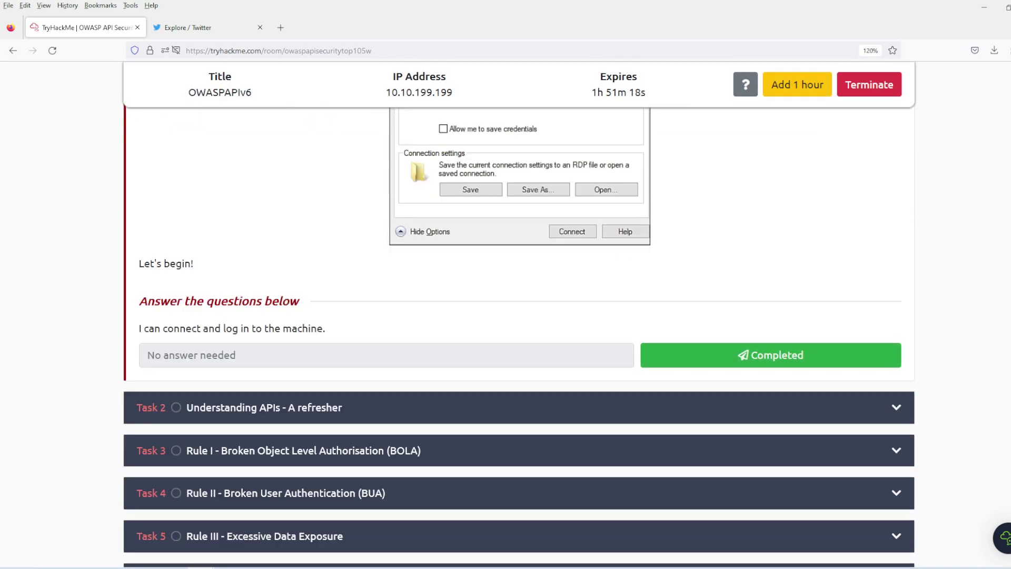
click(770, 354)
click(260, 28)
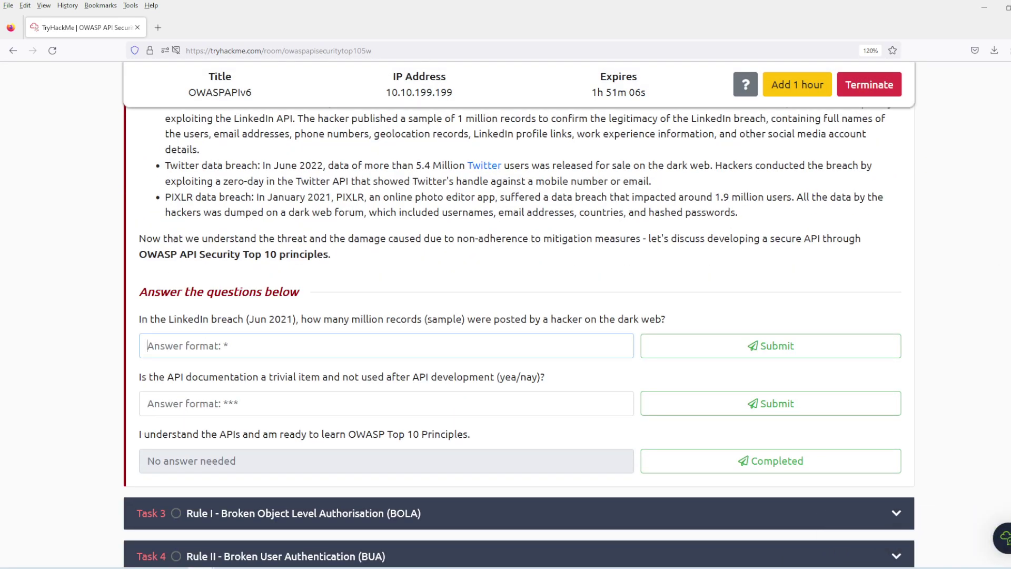
Answer the Task 2 questions with 1 for the LinkedIn records and nay for API documentation, and mark the final item completed
text(1)
key(Return)
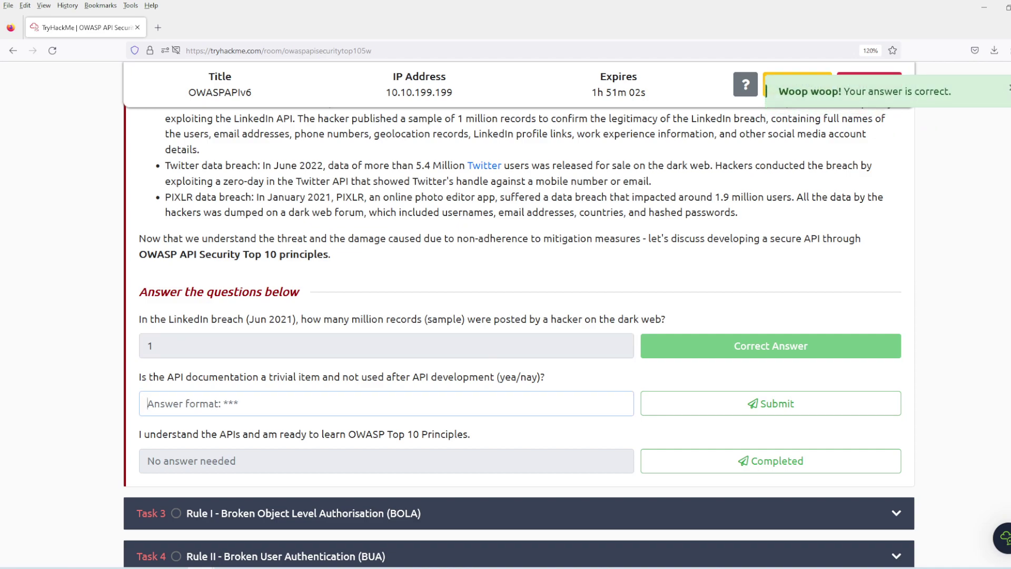
text(nay)
key(Return)
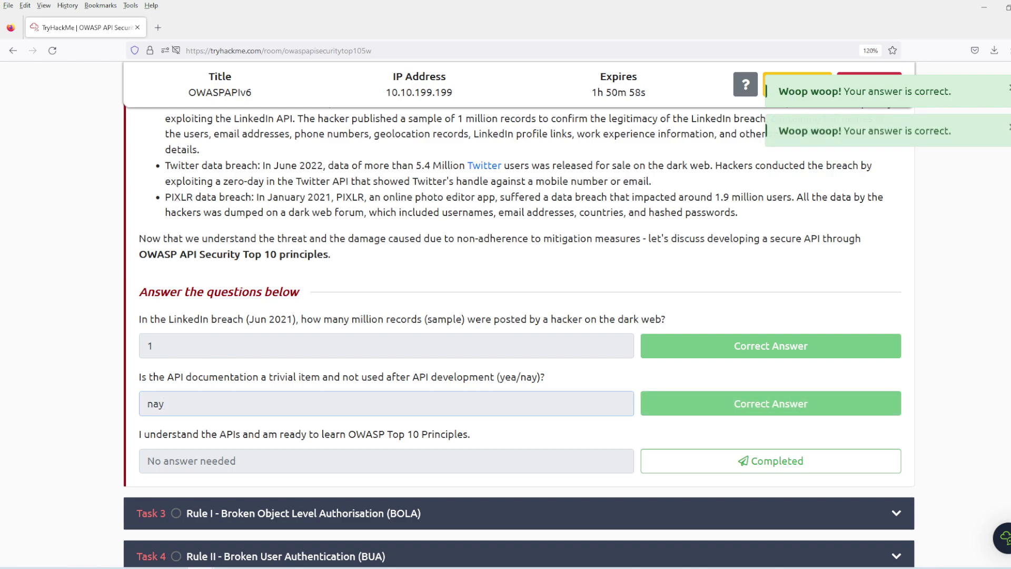
key(Return)
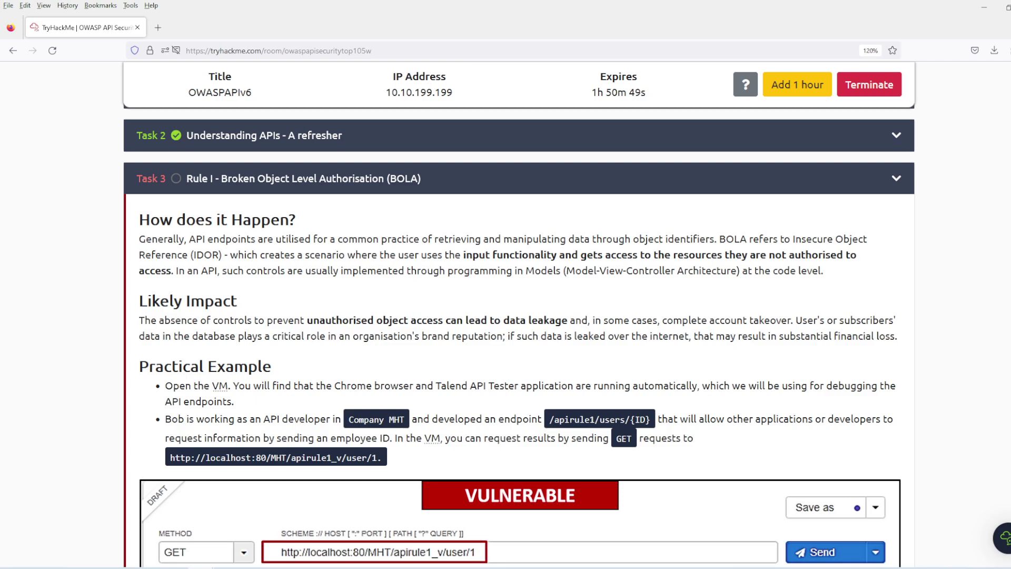
drag(220, 178, 422, 178)
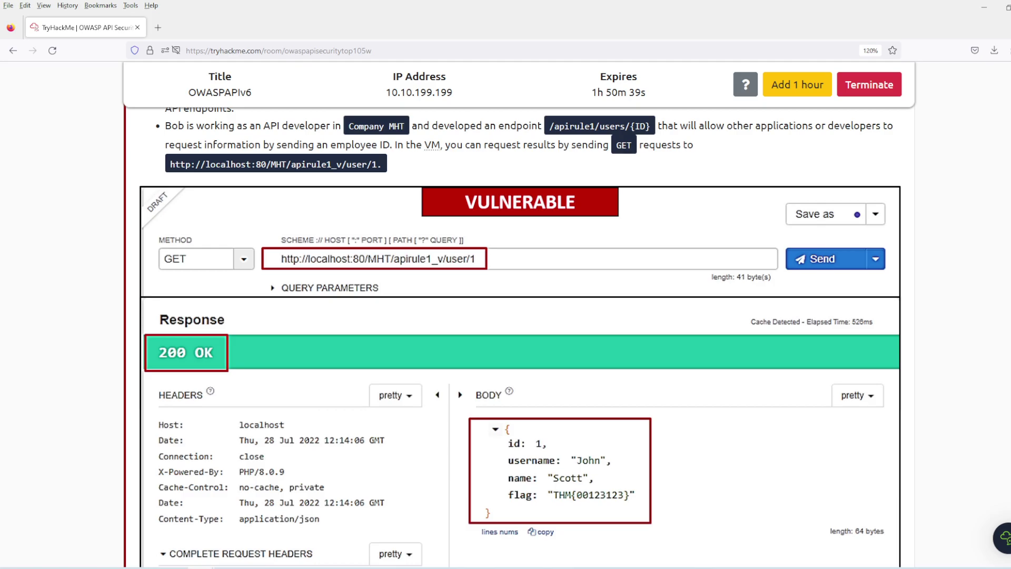
scroll(520, 337, down, 15)
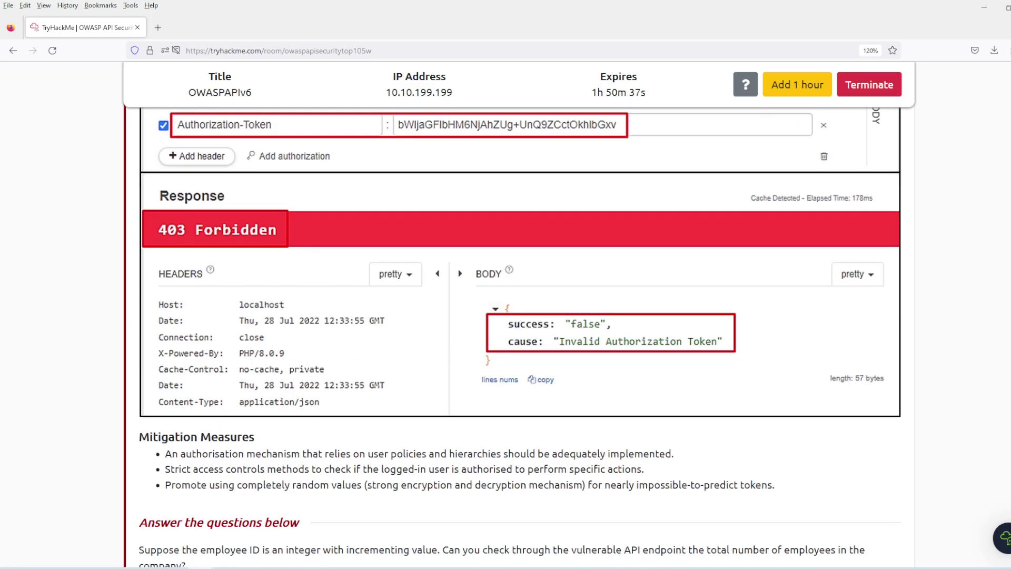
scroll(520, 337, down, 8)
click(211, 180)
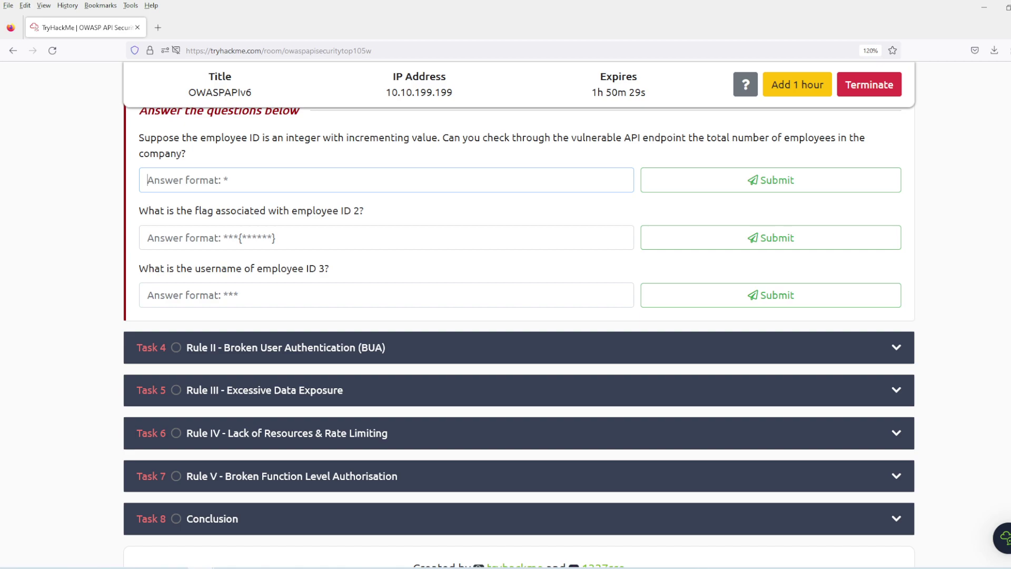
click(550, 521)
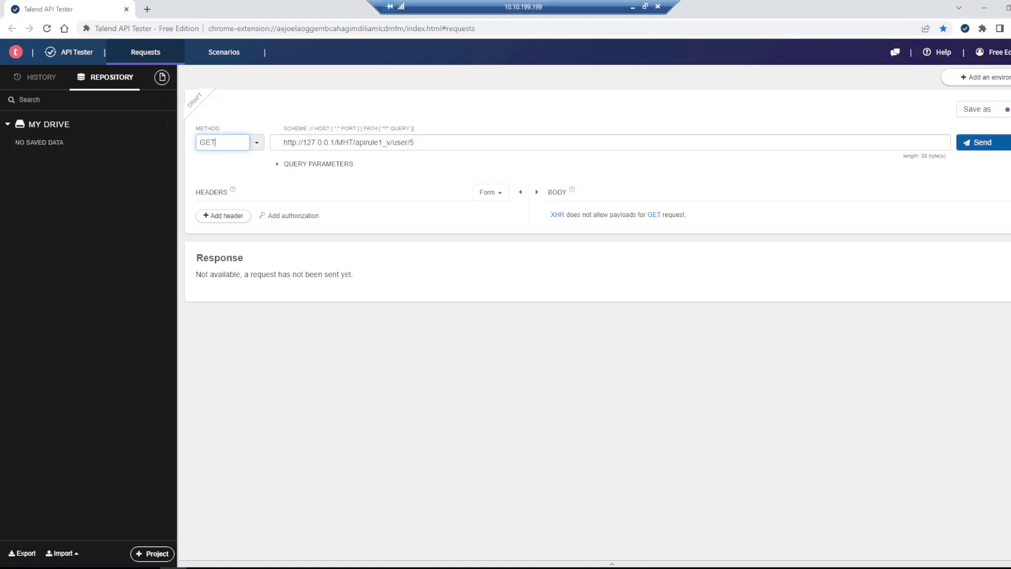
key(ctrl+Return)
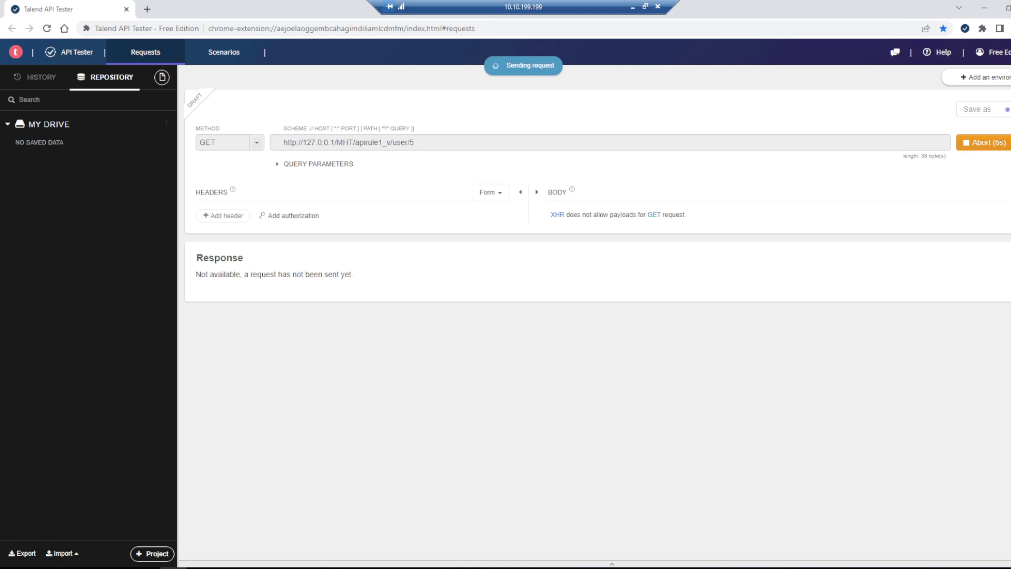
click(35, 77)
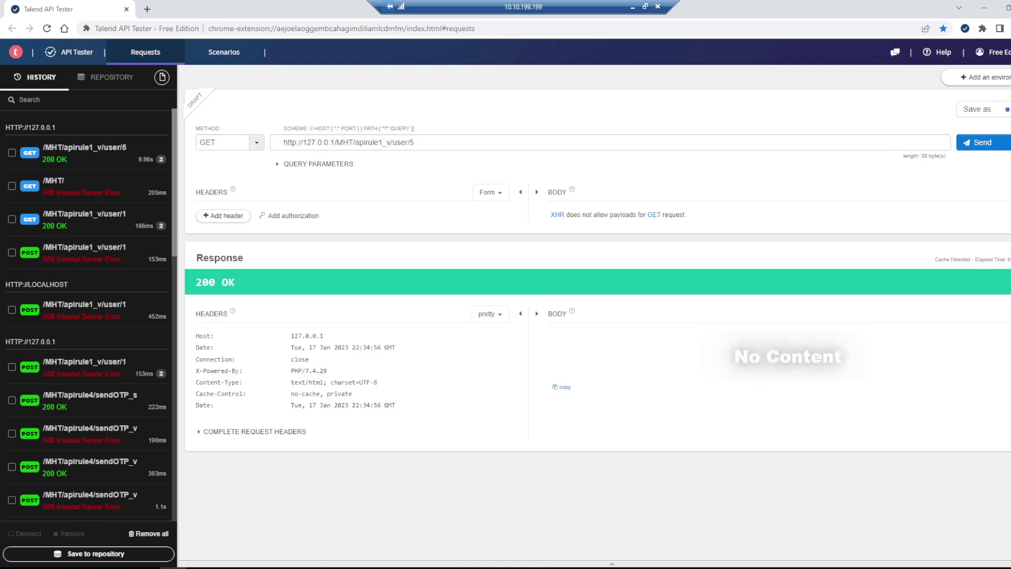
Send the GET request with the employee ID in the URL changed to 0
click(414, 142)
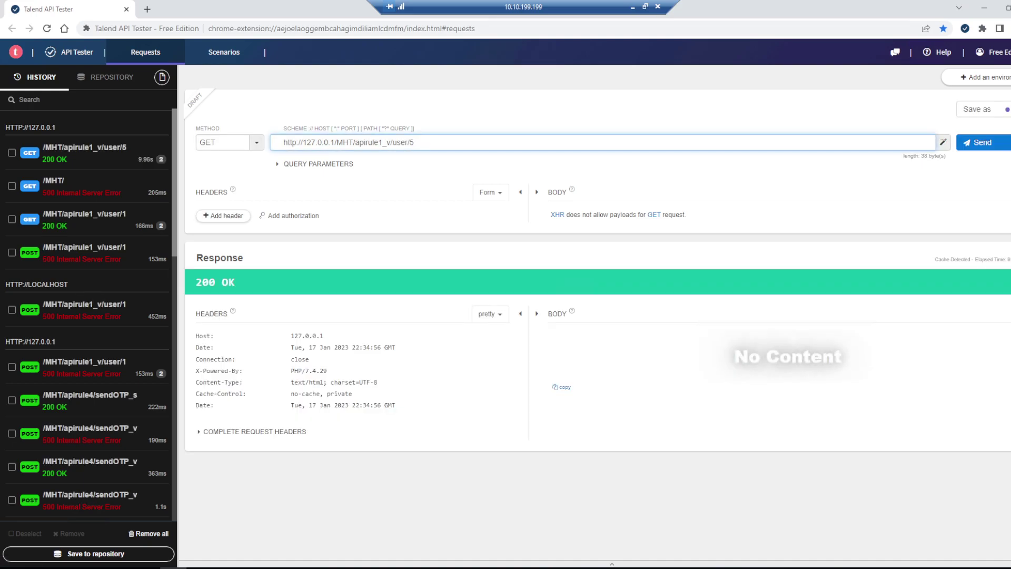
key(BackSpace)
text(0)
key(Return)
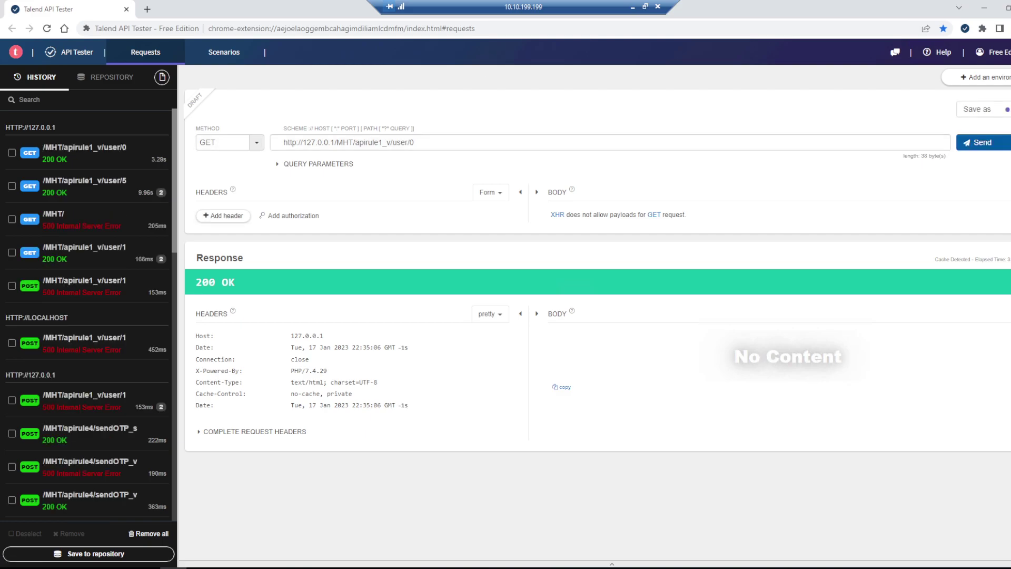
Send a GET request for employee ID 4, and submit 3 as the total number of employees in the TryHackMe room
click(414, 142)
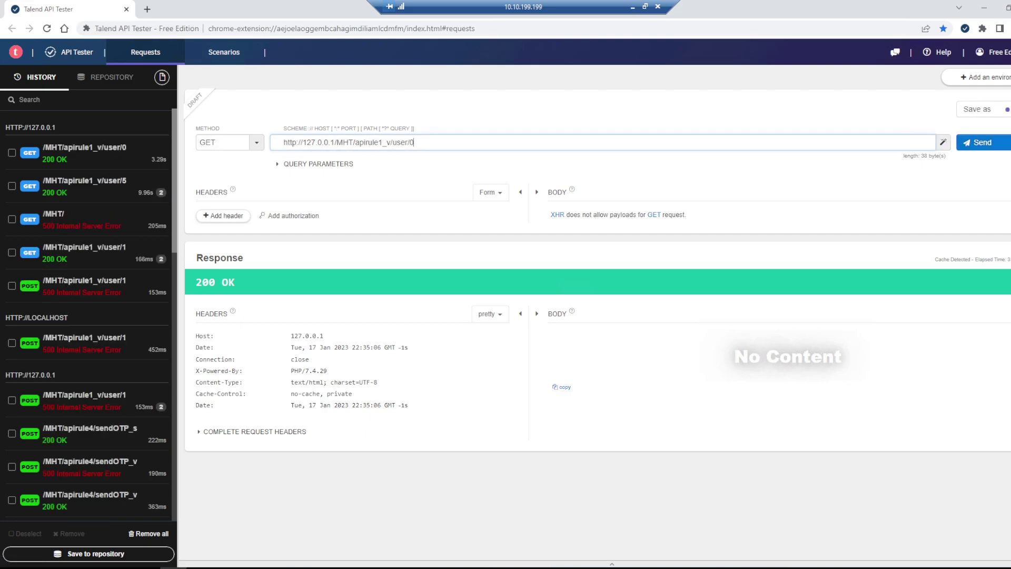
key(BackSpace)
text(4)
key(Return)
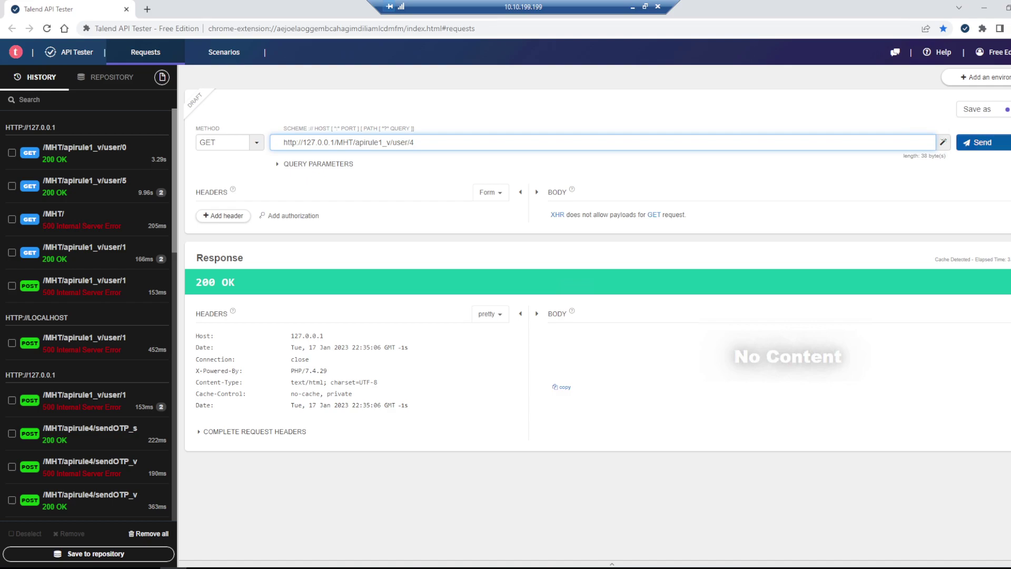
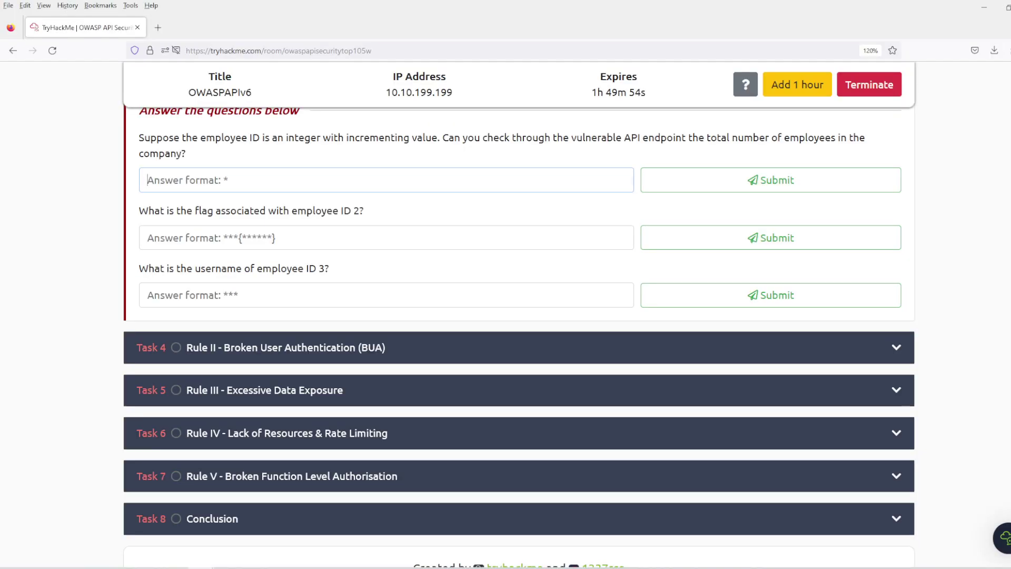
text(3)
key(Return)
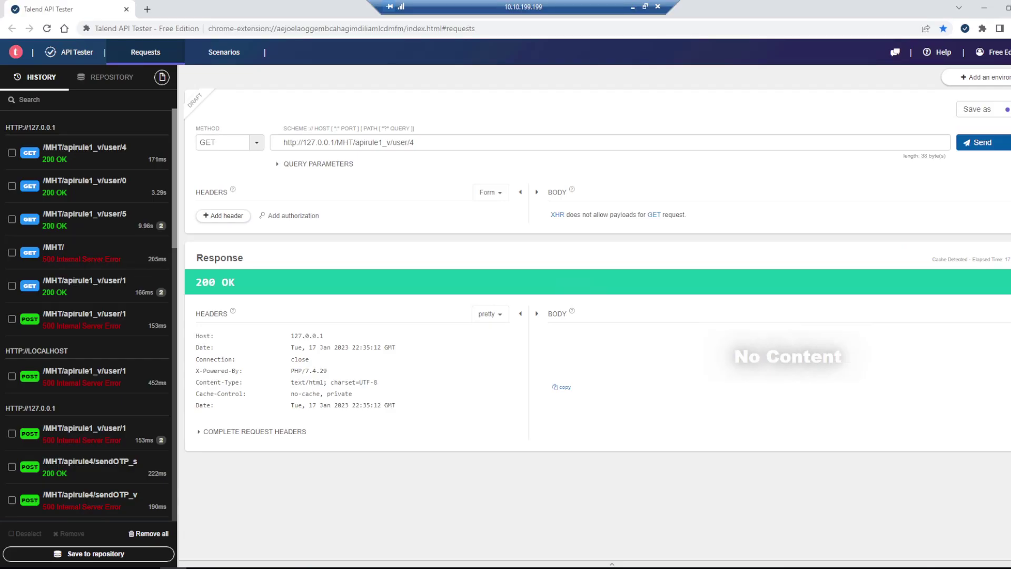
Switch to Talend API Tester, send a GET request for employee ID 2, and select the flag value in the response
click(413, 142)
key(BackSpace)
text(2)
key(Return)
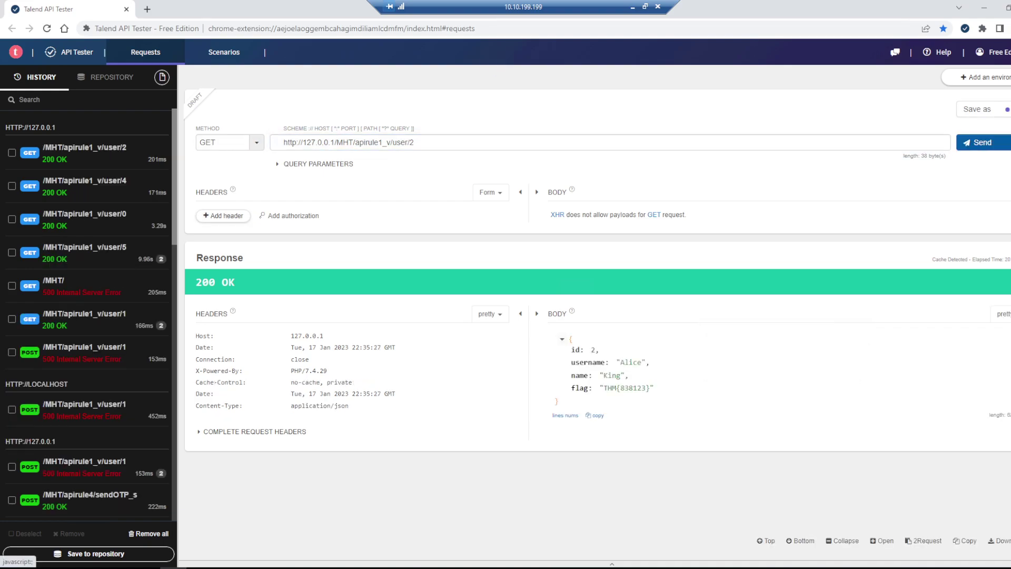
drag(651, 388, 603, 388)
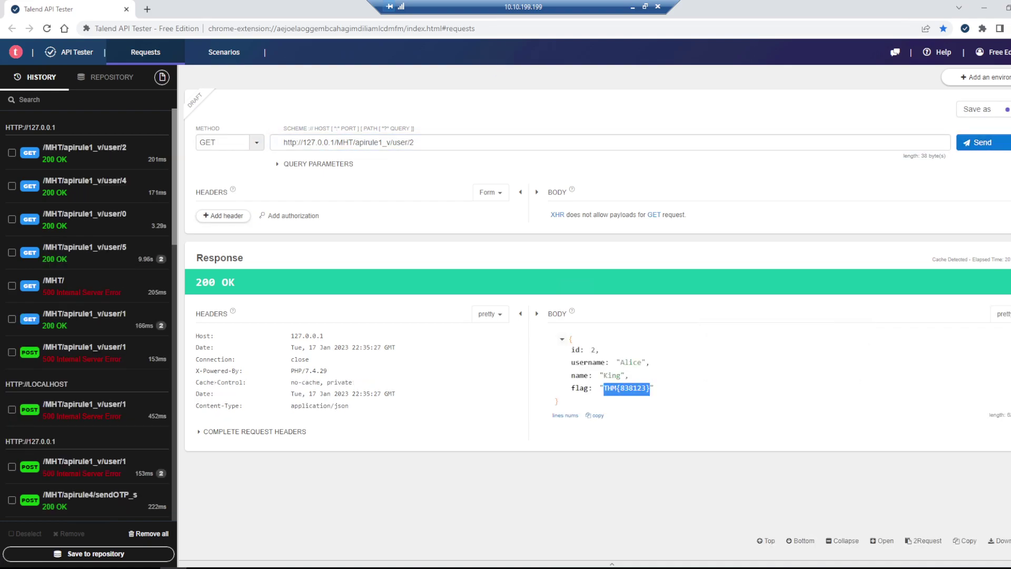
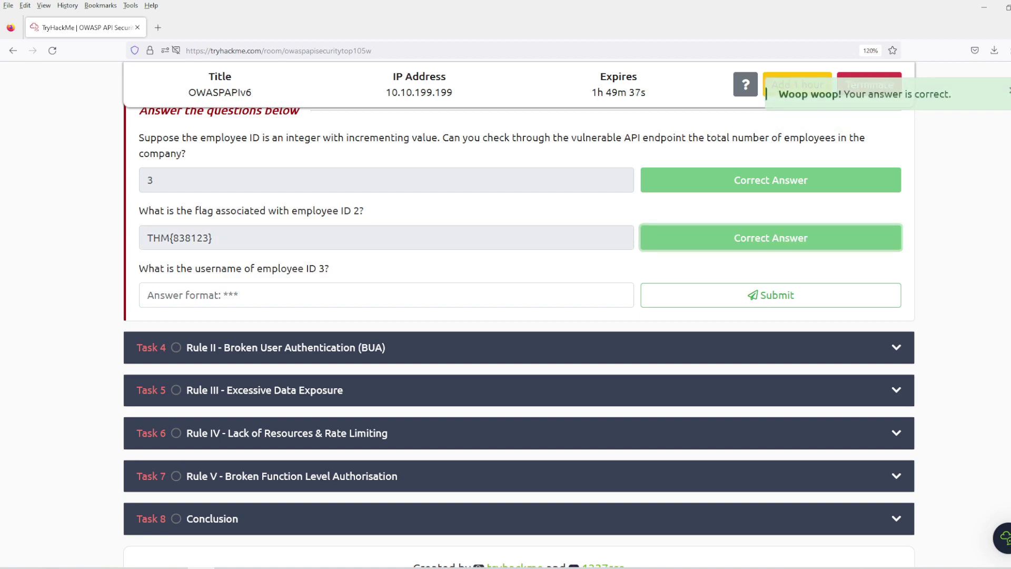
Request employee ID 3 in Talend API Tester and submit the returned username as the last Task 3 answer in TryHackMe
key(alt+Tab)
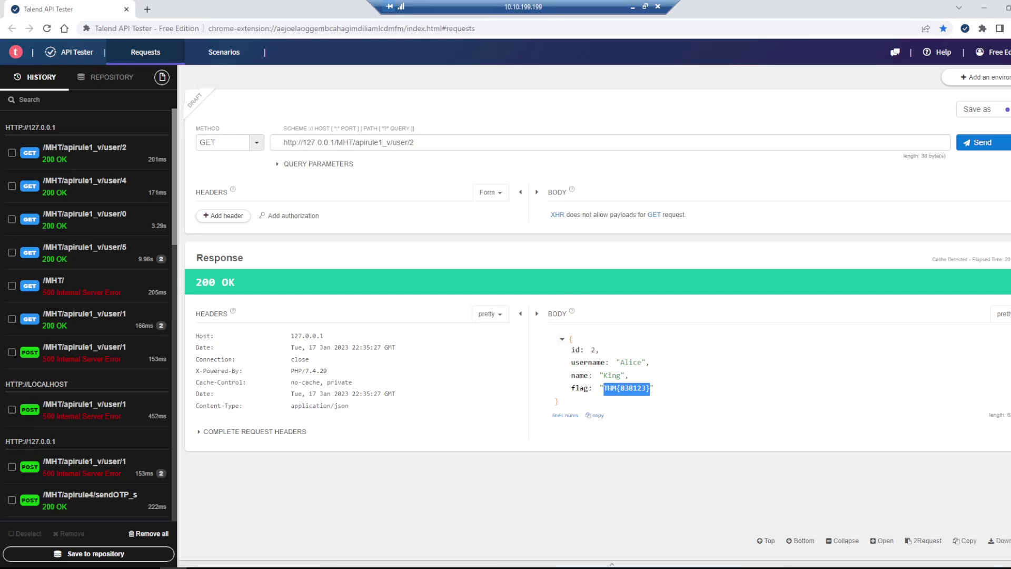
click(606, 143)
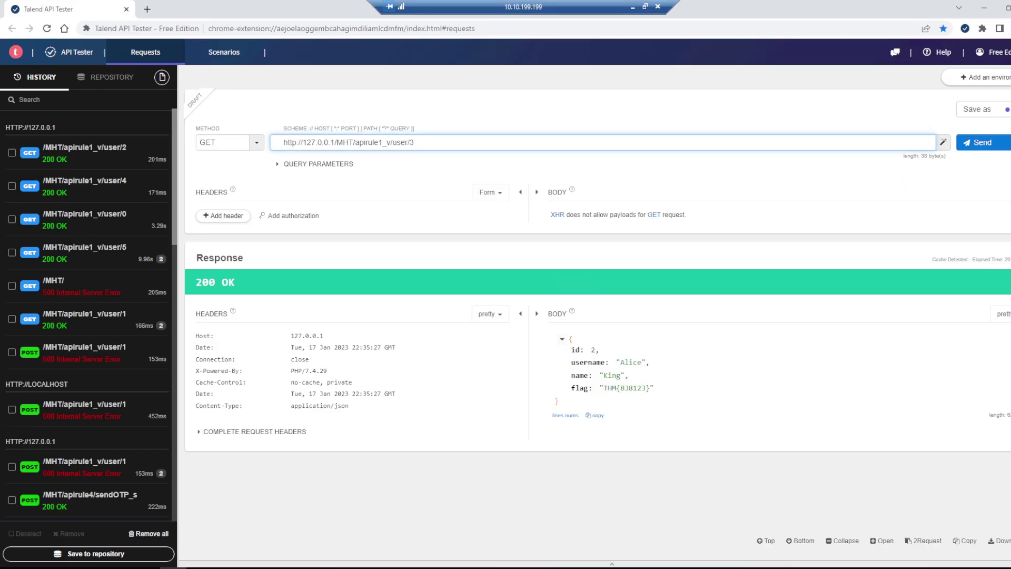
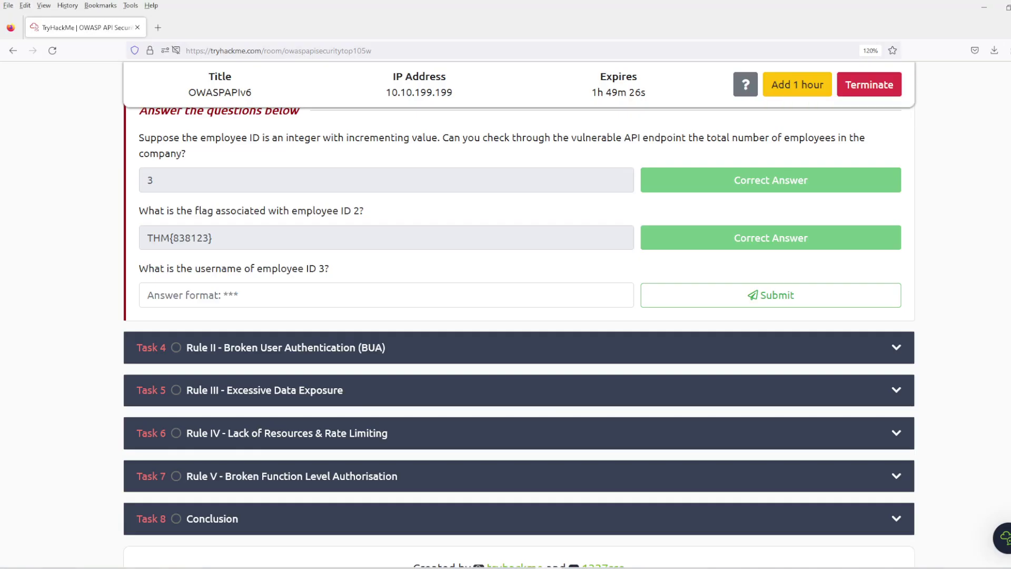
key(alt+Tab)
click(316, 294)
text(Bob)
click(771, 295)
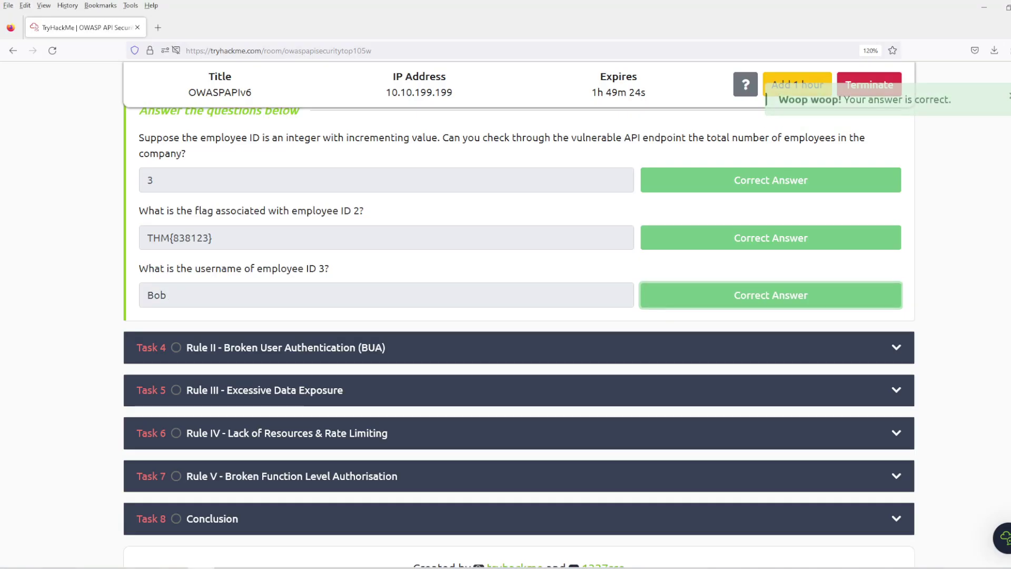
Read the Task 4 practical example on Broken User Authentication and select the vulnerable endpoint apirule2/user/login_v
scroll(519, 316, up, 15)
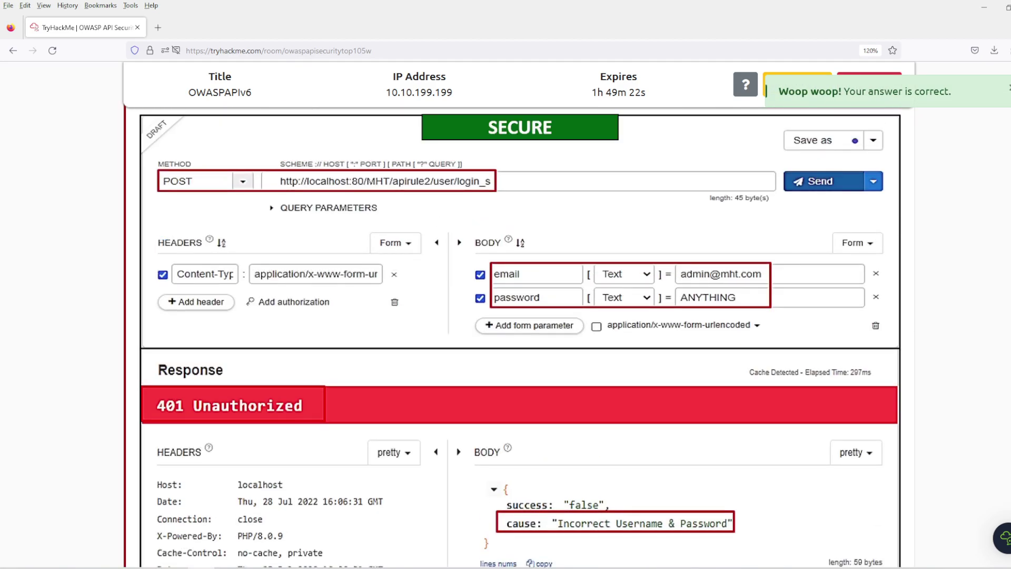
scroll(519, 316, up, 15)
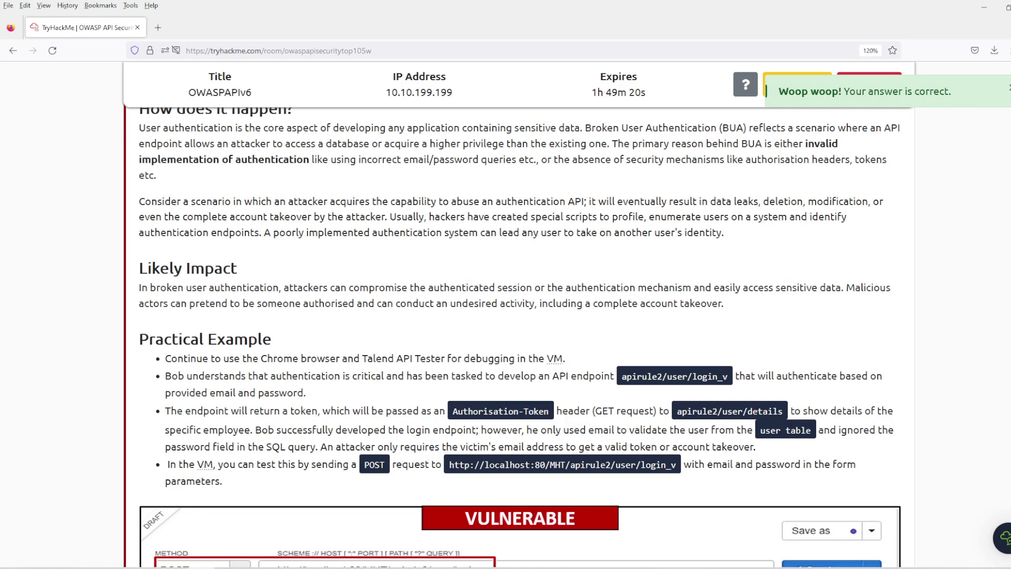
scroll(518, 316, down, 10)
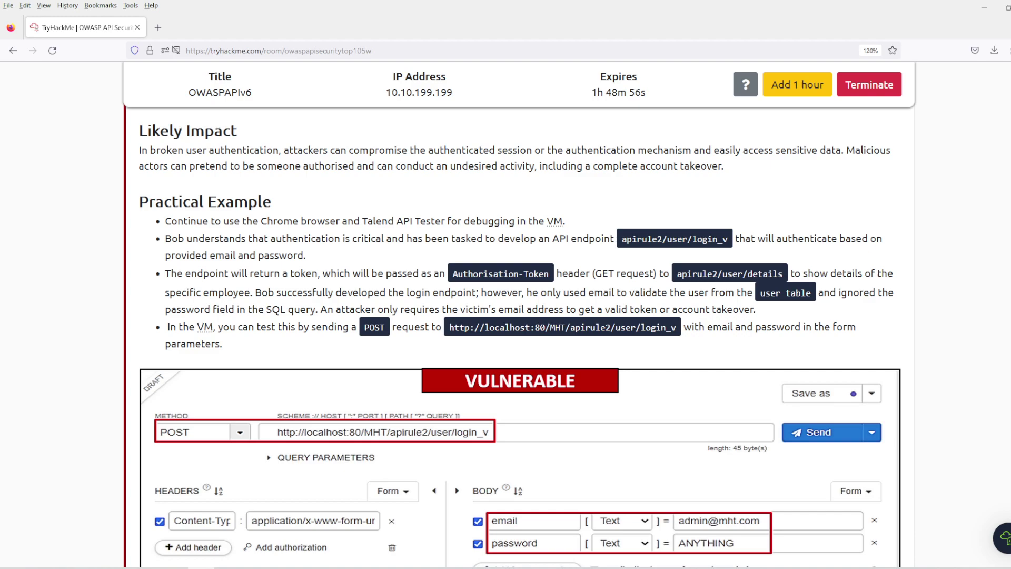
drag(487, 274, 494, 274)
drag(622, 239, 728, 240)
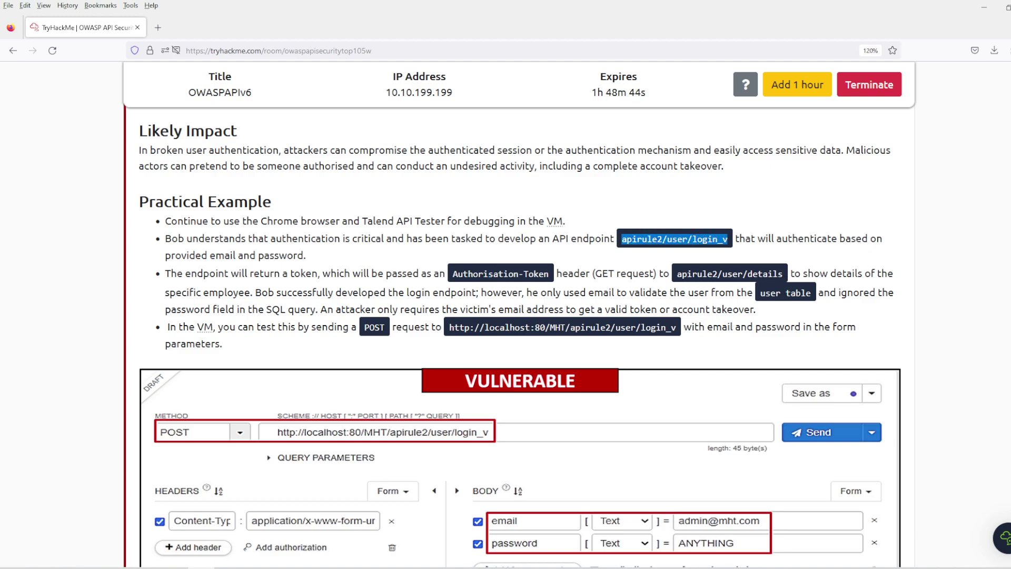
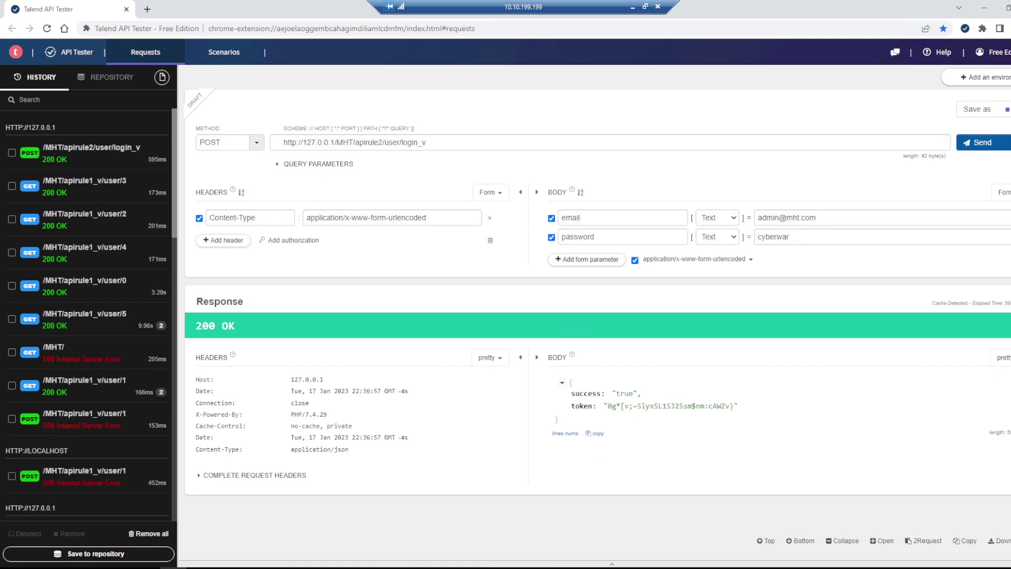
Select the token in the login_v response, and find the Task 4 question asking for the HR account's token in TryHackMe
drag(608, 406, 734, 406)
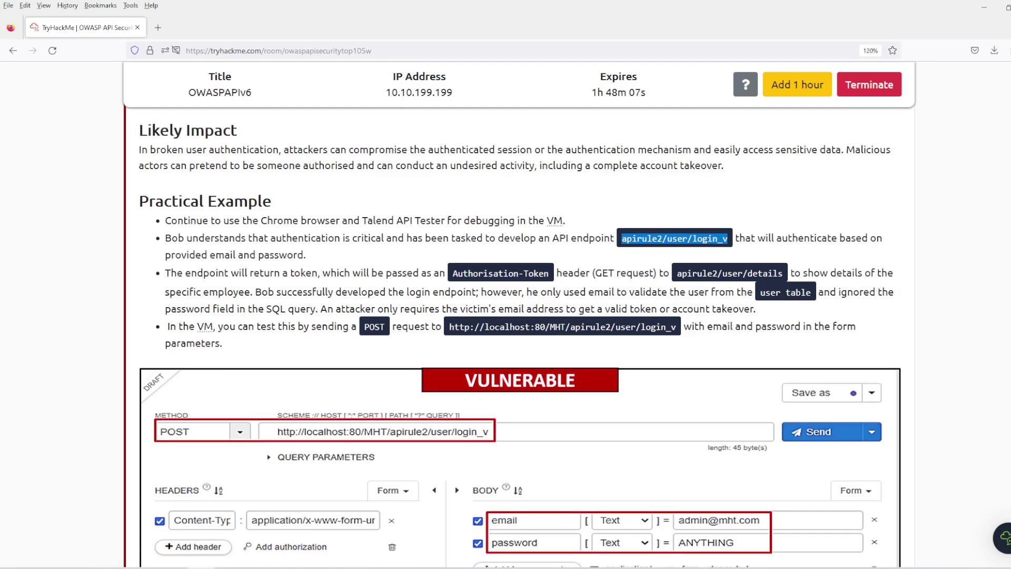
scroll(520, 337, down, 10)
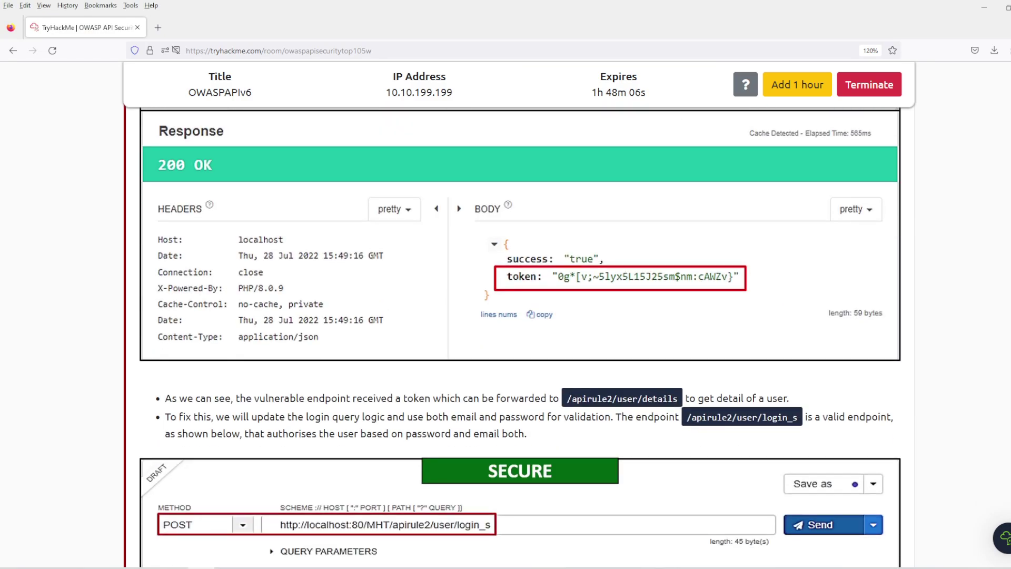
scroll(520, 337, down, 15)
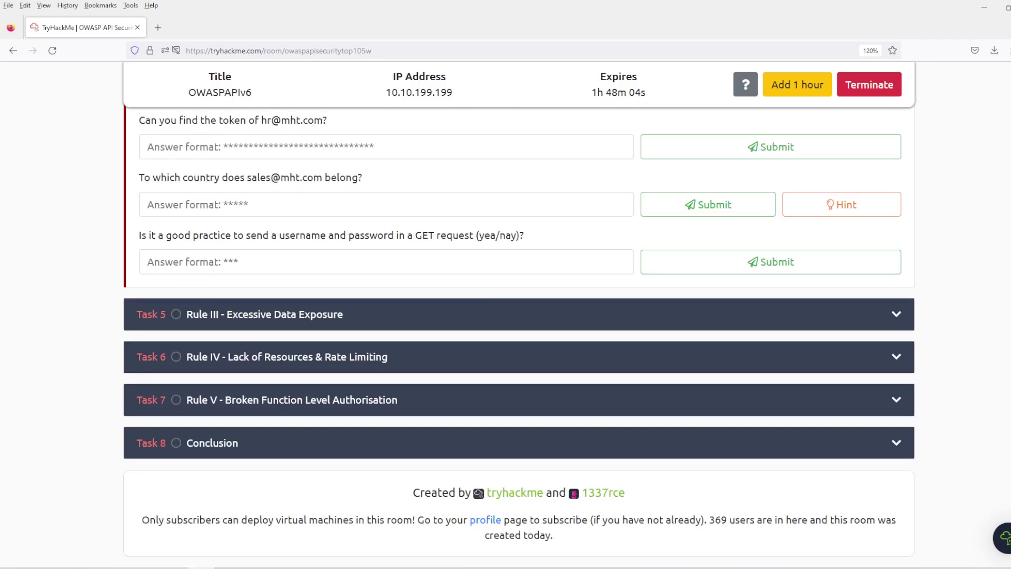
scroll(520, 337, up, 2)
double_click(265, 188)
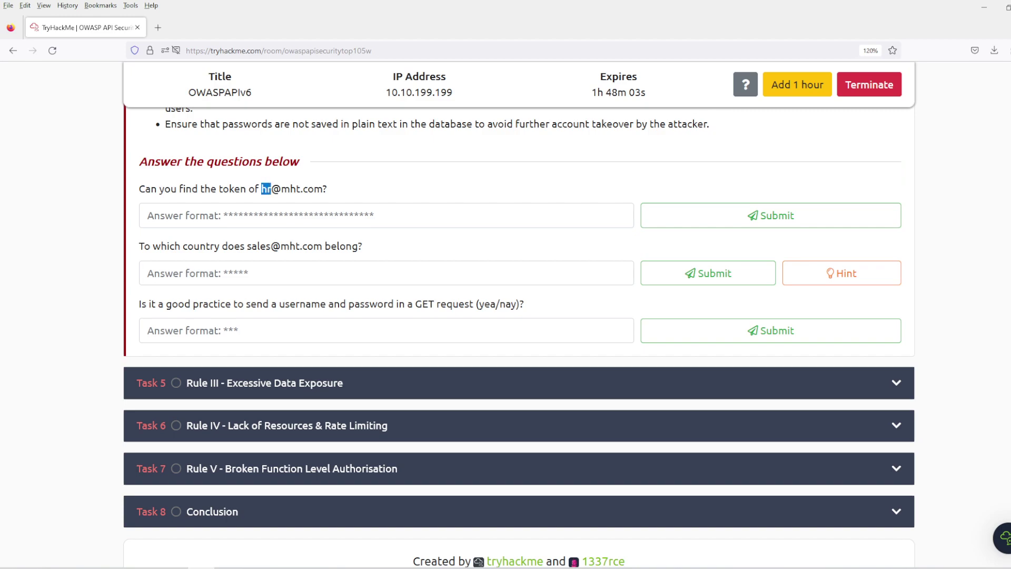
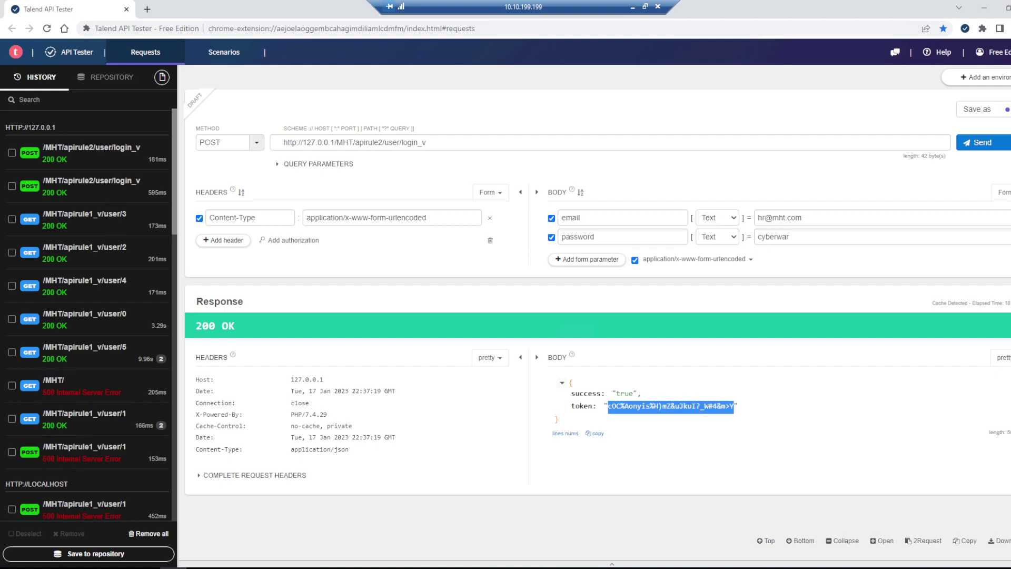
Switch to TryHackMe and submit the copied token as the answer to the Task 4 question about the HR account
key(alt+Tab)
click(386, 215)
key(ctrl+v)
click(770, 215)
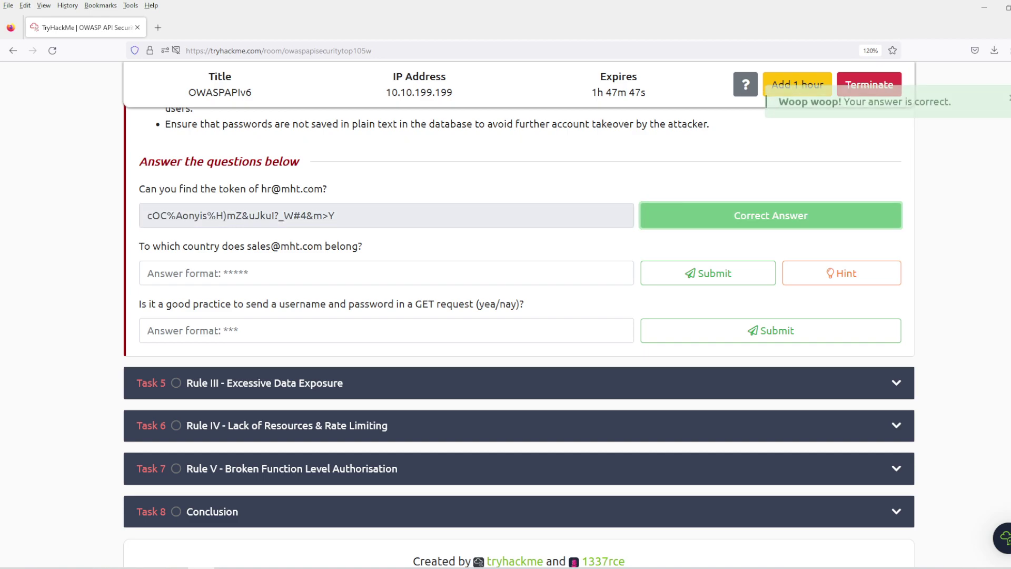
Submit "nay" as the answer on whether sending a username and password in a GET request is good practice
click(386, 331)
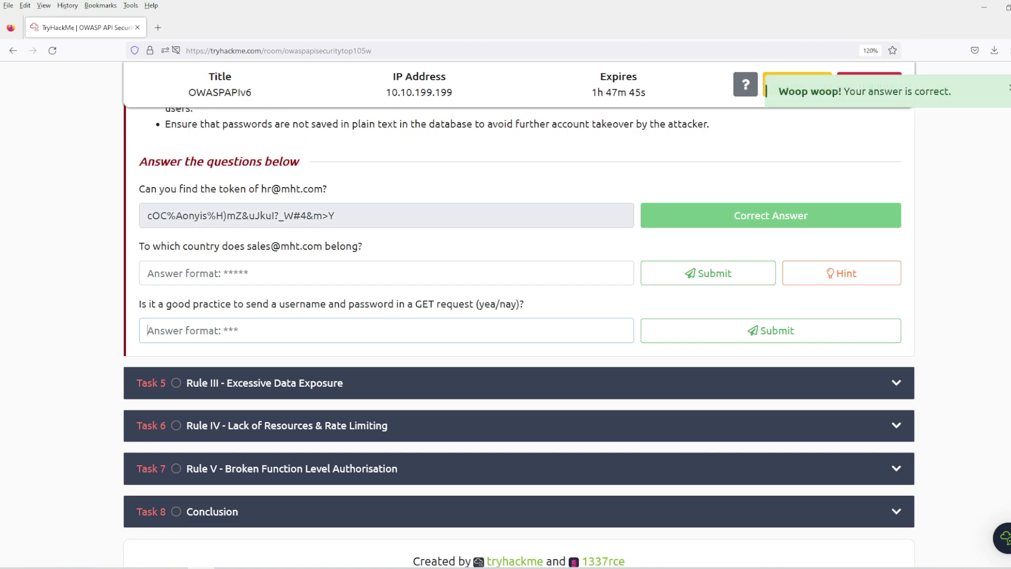
text(nay)
key(Tab)
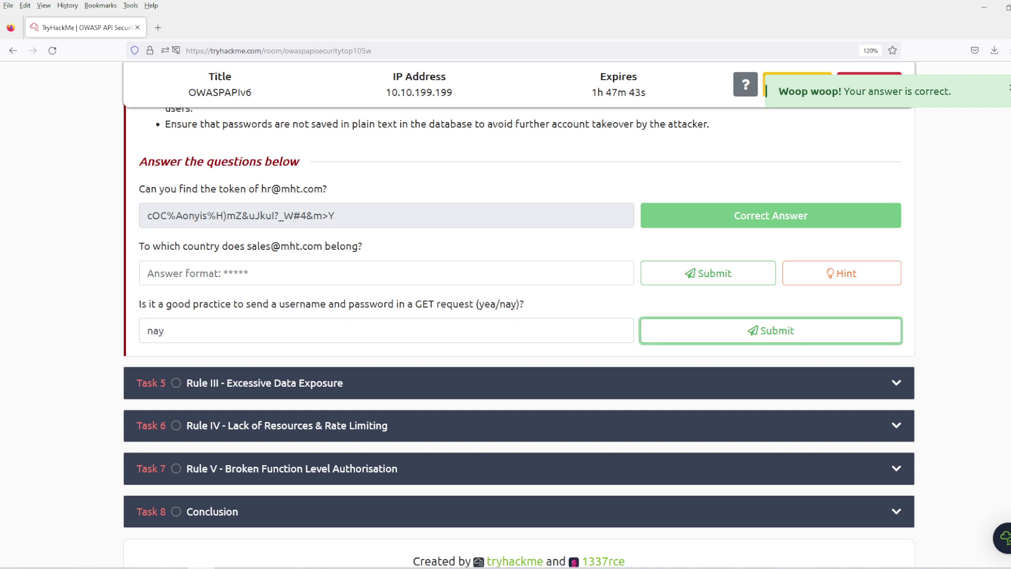
key(Return)
Switch to Talend API Tester, send the login_v request with the sales account's e-mail, and copy the returned token
double_click(258, 246)
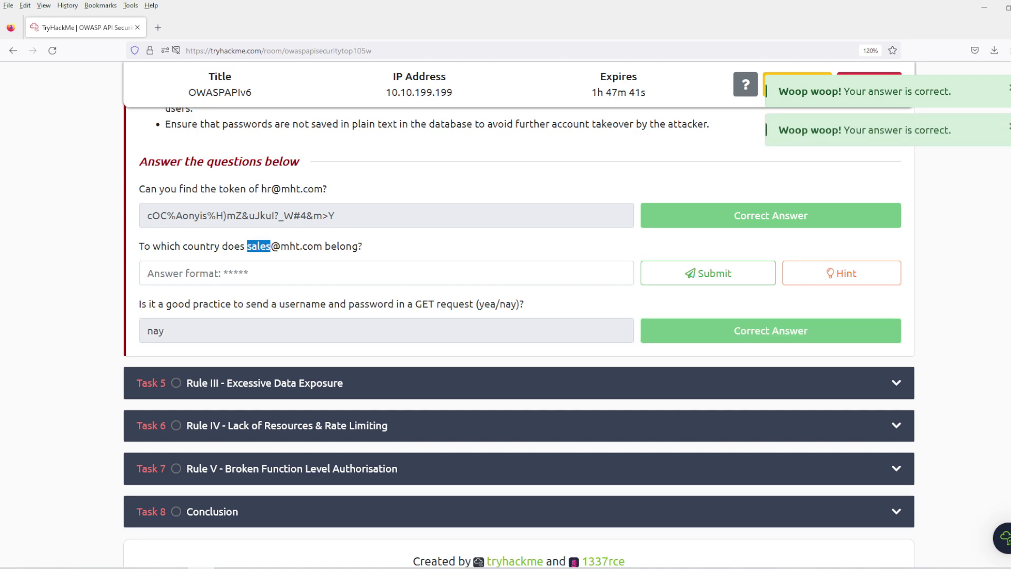
click(984, 7)
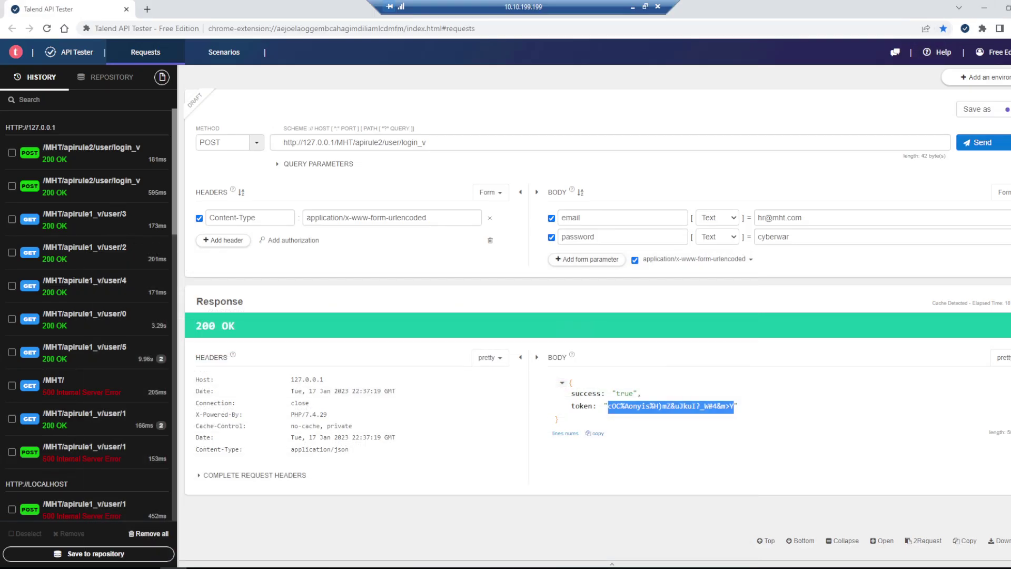
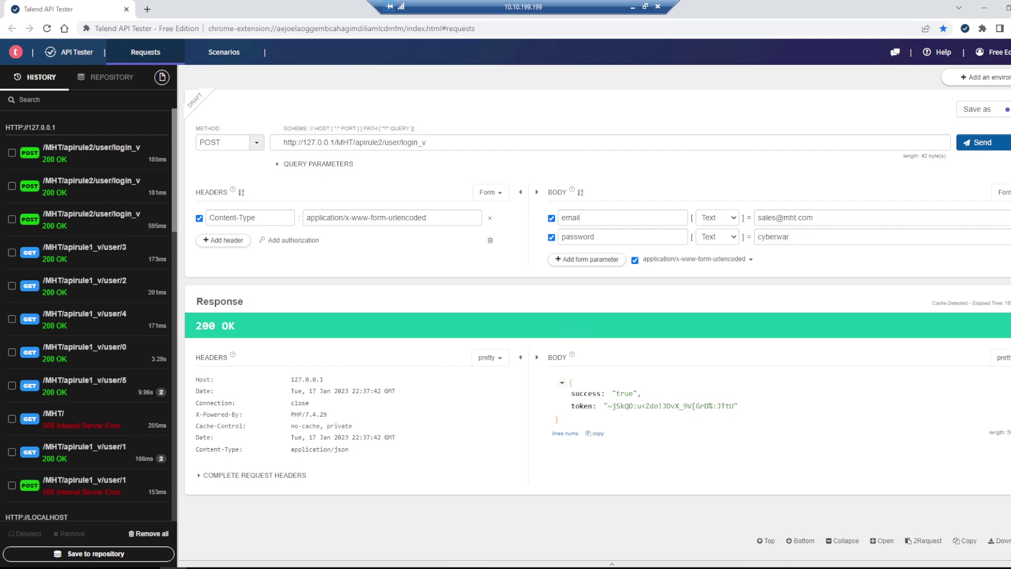
drag(737, 406, 609, 406)
key(ctrl+c)
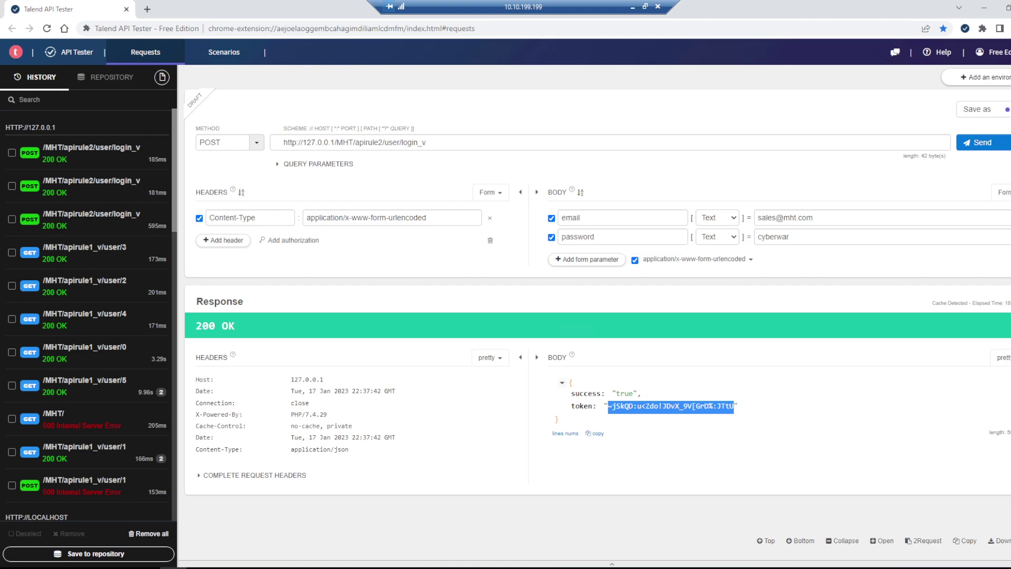
Change the request URL to end in apirule2/user/details and set the method to GET
double_click(414, 142)
text(details)
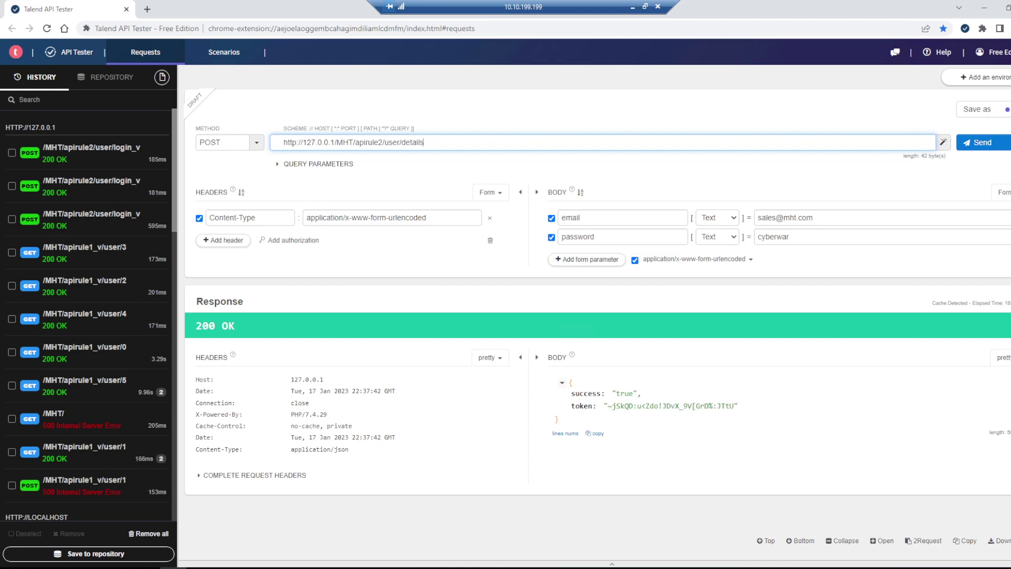
click(227, 142)
click(221, 161)
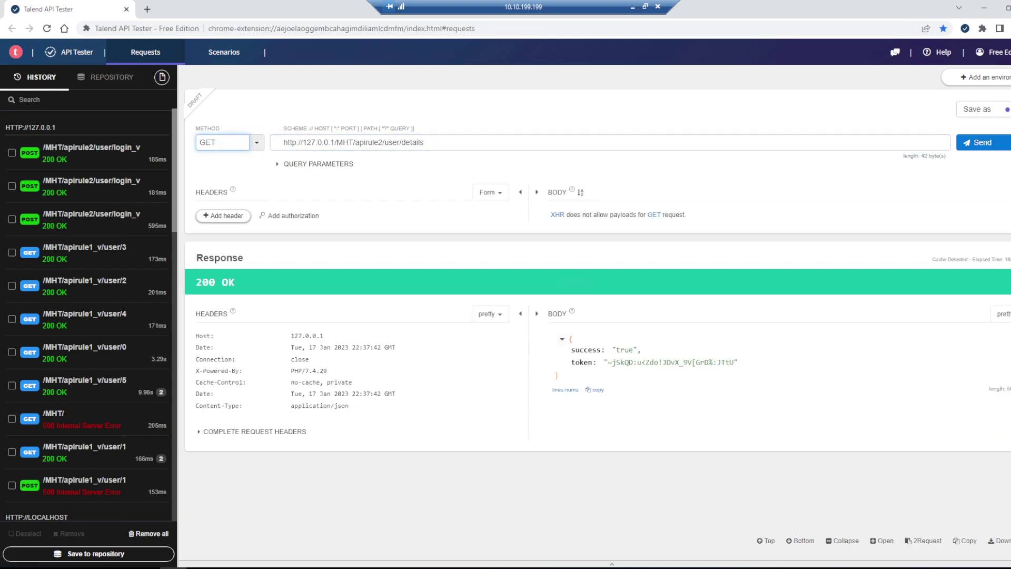
Add an Authorization-Token header containing the copied sales account token and send the request
click(223, 215)
click(392, 218)
key(ctrl+v)
click(243, 217)
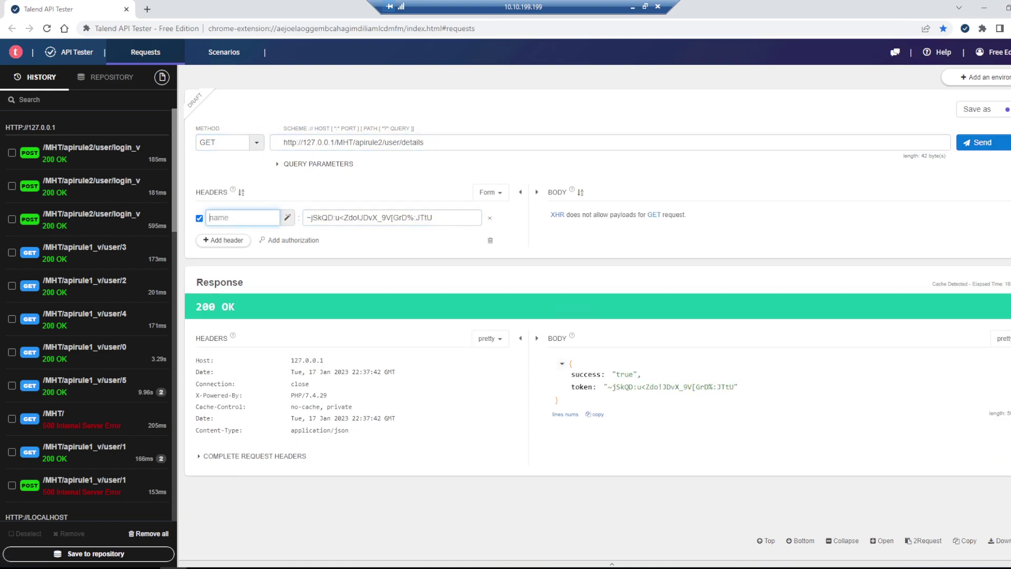
text(Authorization-Token)
key(ctrl+Return)
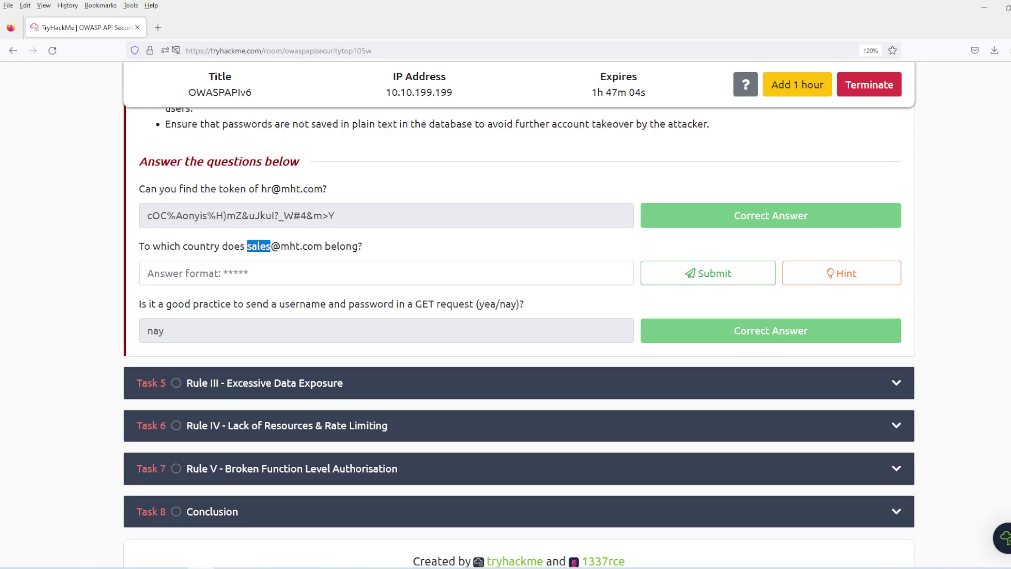
Submit "China" in TryHackMe as the country the sales account belongs to
click(153, 273)
text(China)
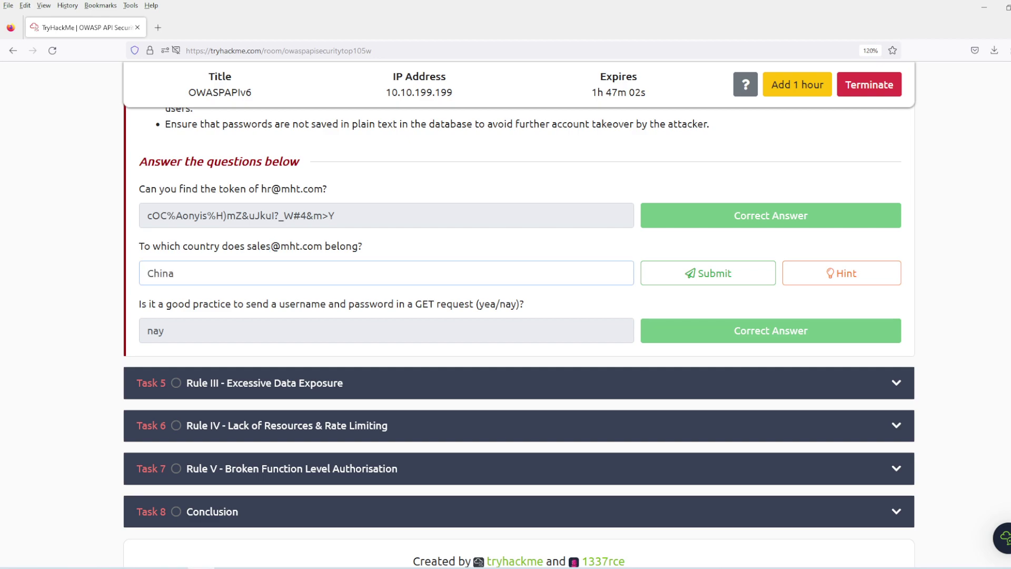
key(Return)
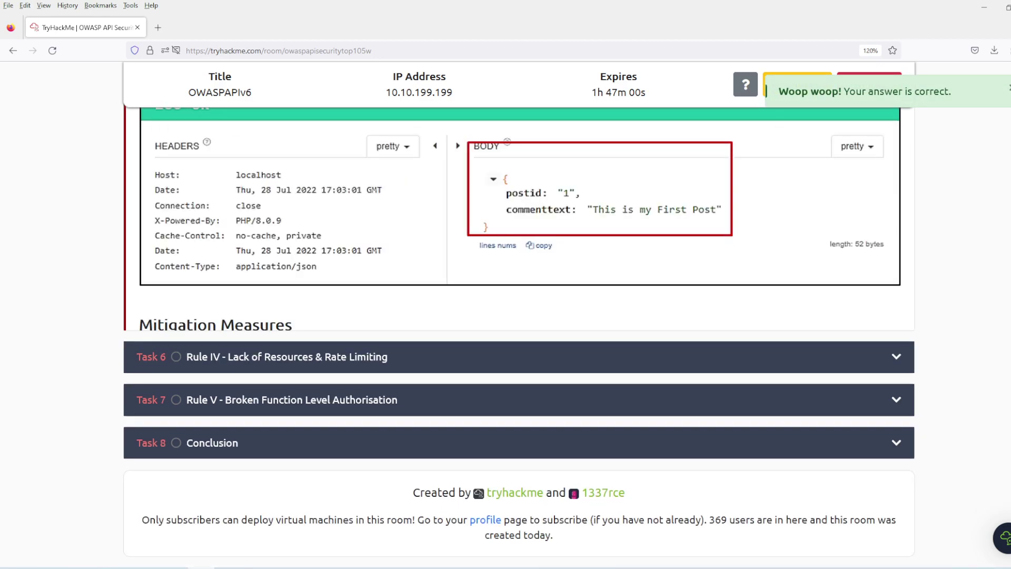
Read the Task 5 practical example on Excessive Data Exposure and select the vulnerable endpoint path apirule3/comment_v/
scroll(519, 337, up, 10)
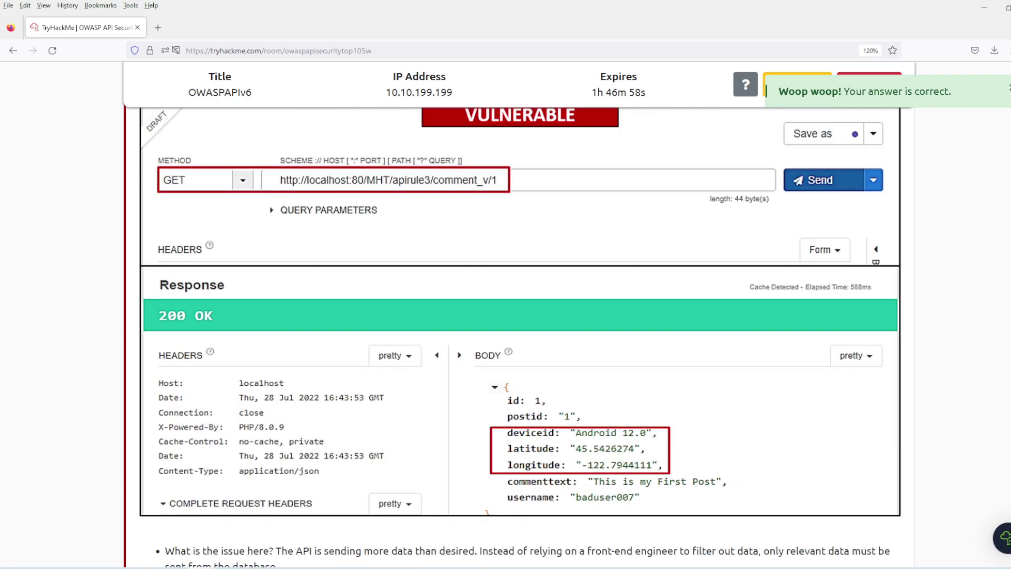
scroll(518, 337, down, 4)
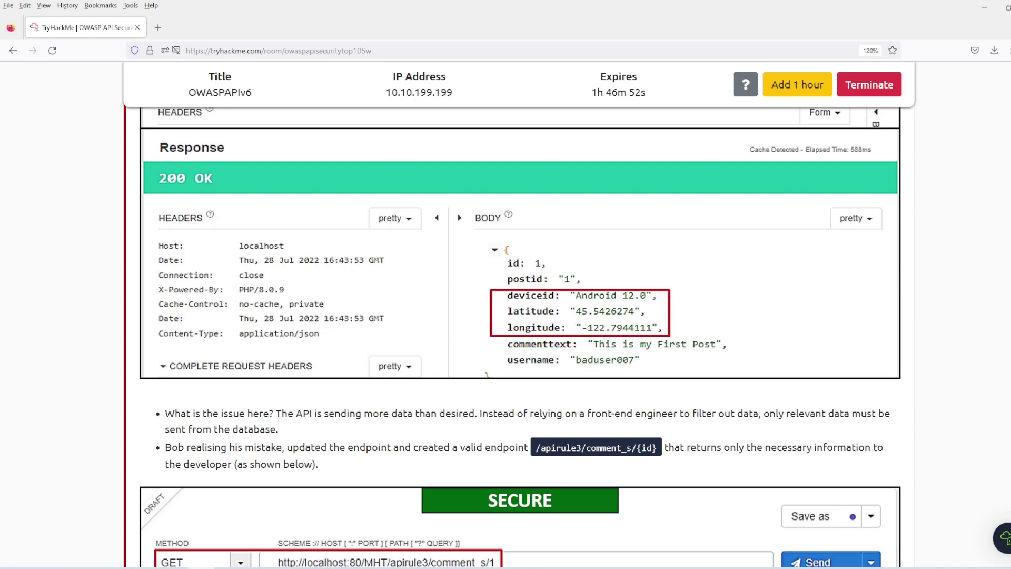
scroll(519, 337, up, 5)
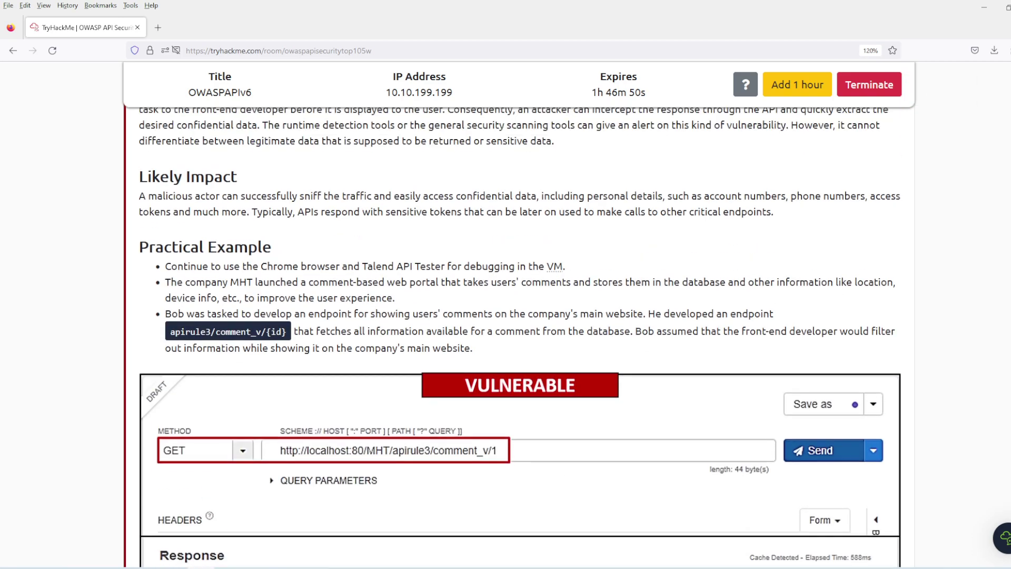
scroll(519, 337, up, 3)
scroll(518, 337, down, 3)
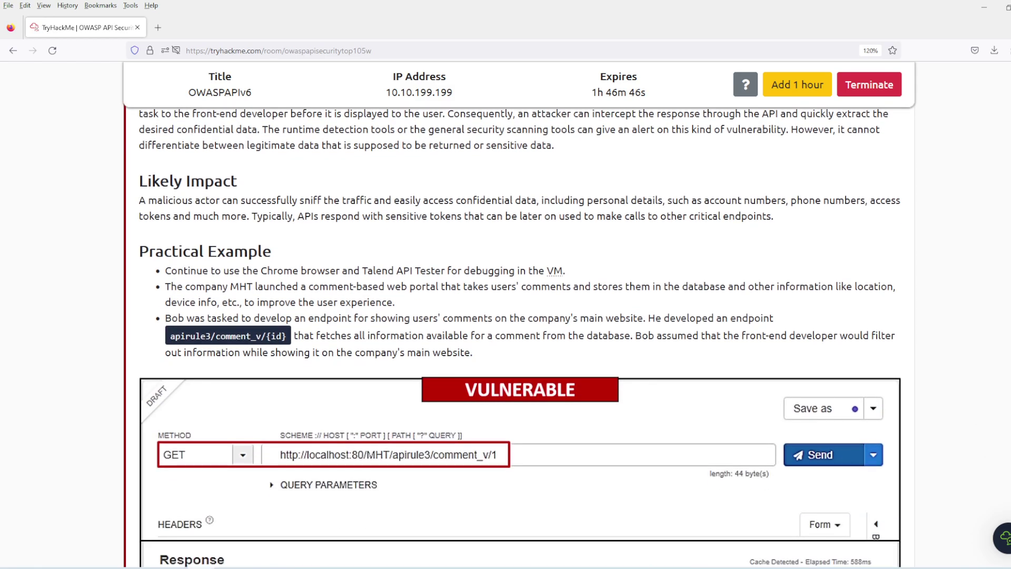
drag(267, 336, 170, 336)
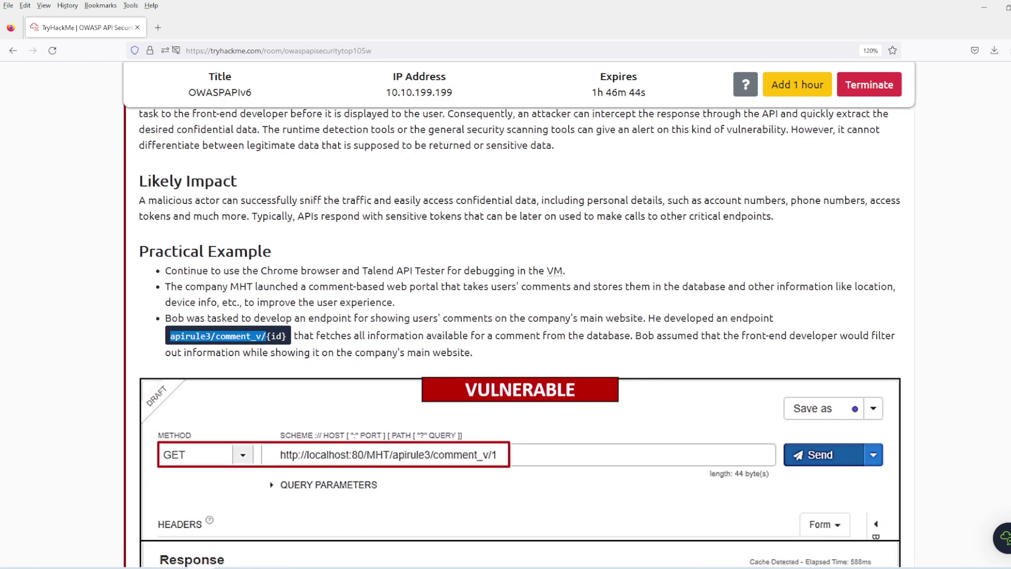
mouse_move(548, 568)
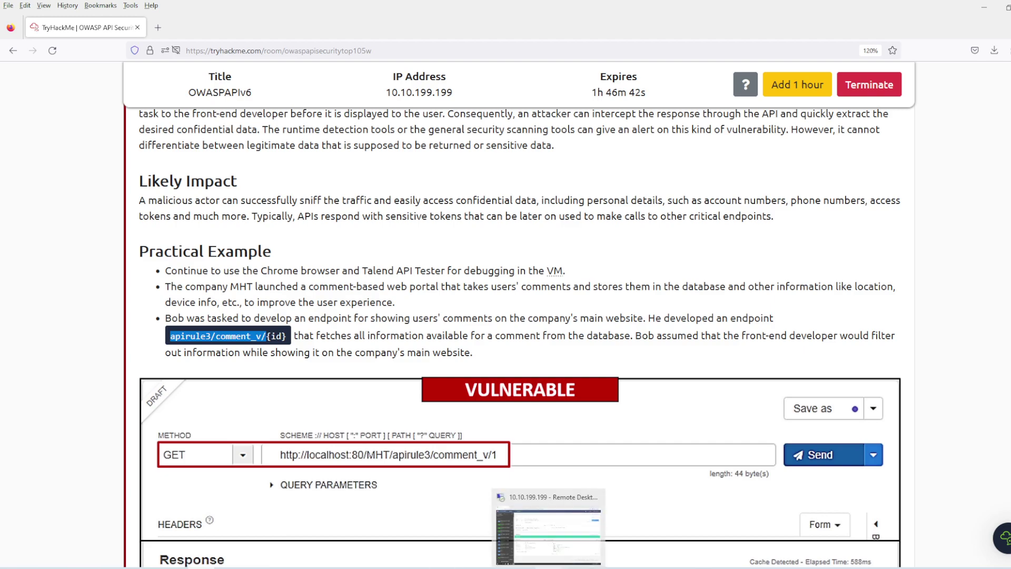
click(548, 532)
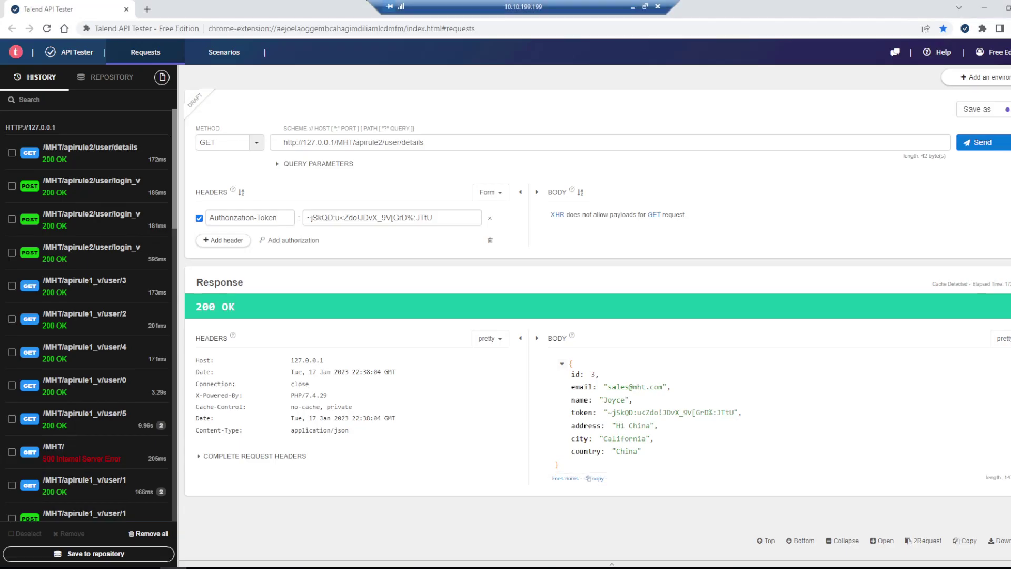
drag(353, 142, 424, 142)
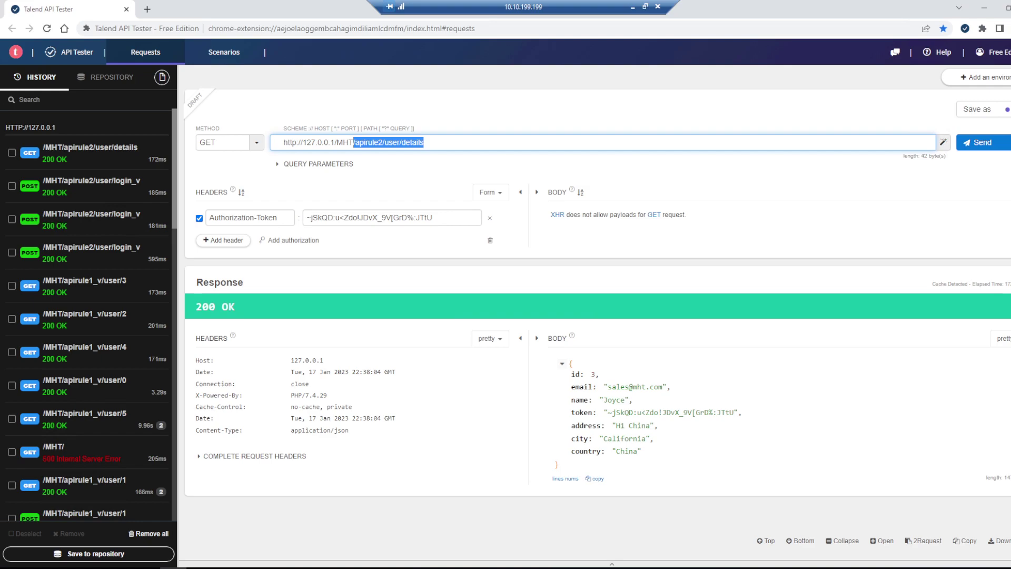
text(/apirule3/comment_v/1)
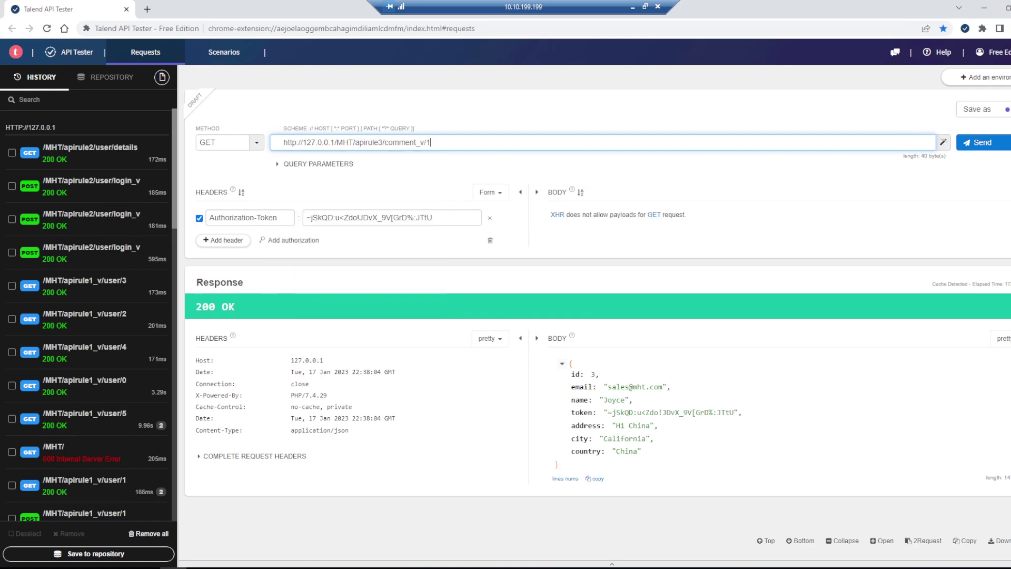
key(Return)
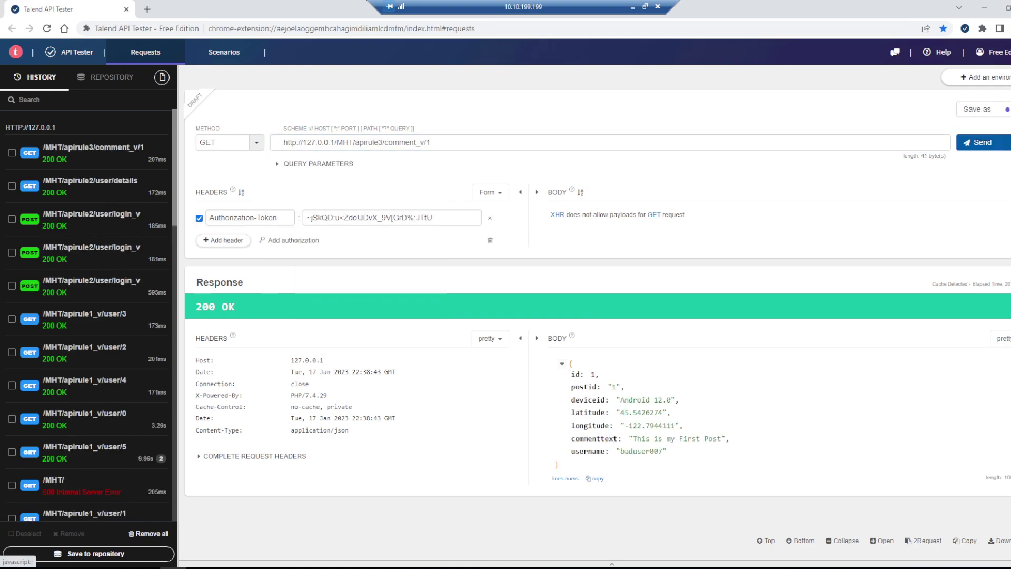
Request comment ID 2 from the comment_v endpoint and copy the deviceid value from the response
click(430, 142)
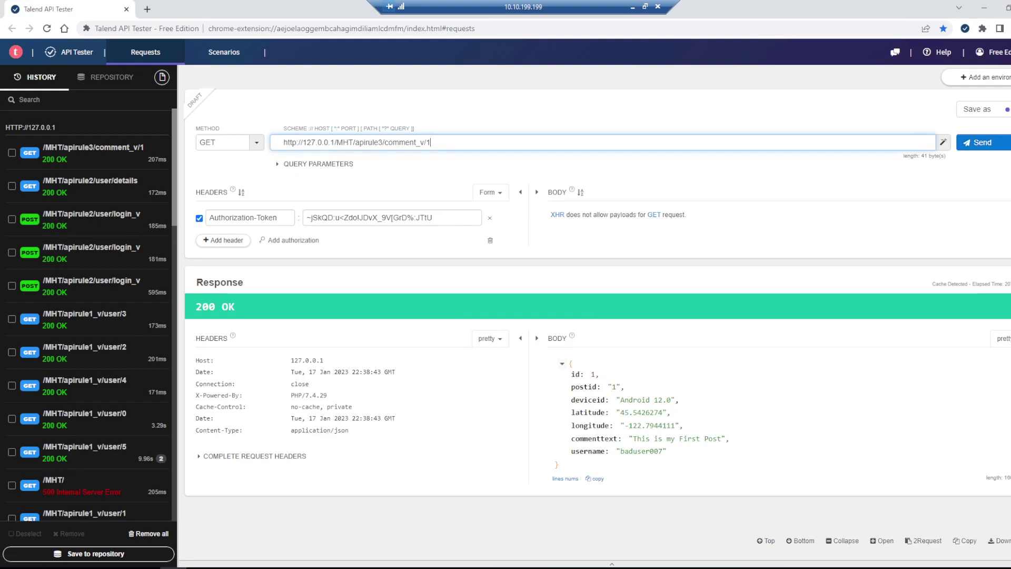
key(BackSpace)
text(2)
key(Return)
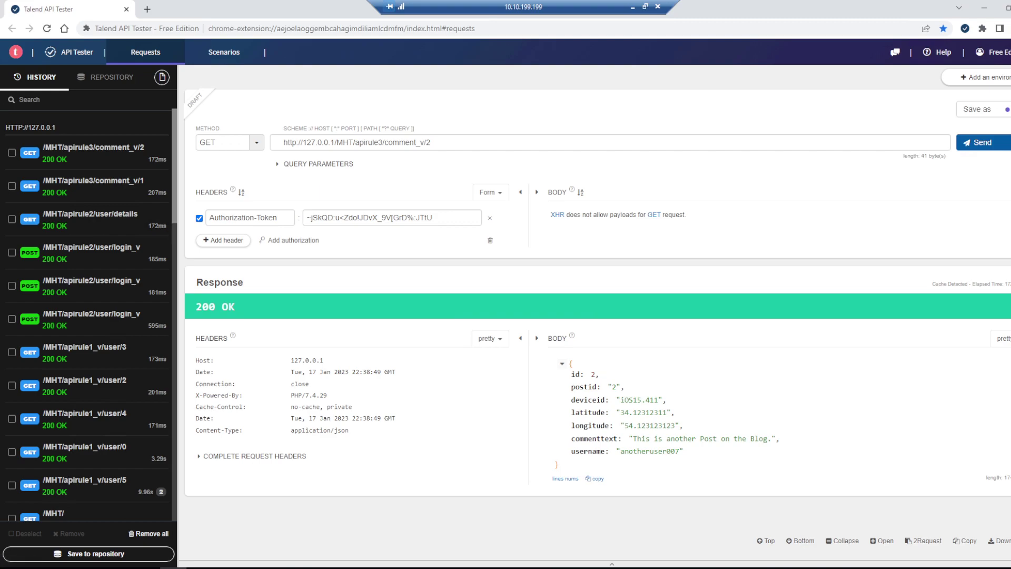
drag(620, 400, 658, 400)
key(ctrl+c)
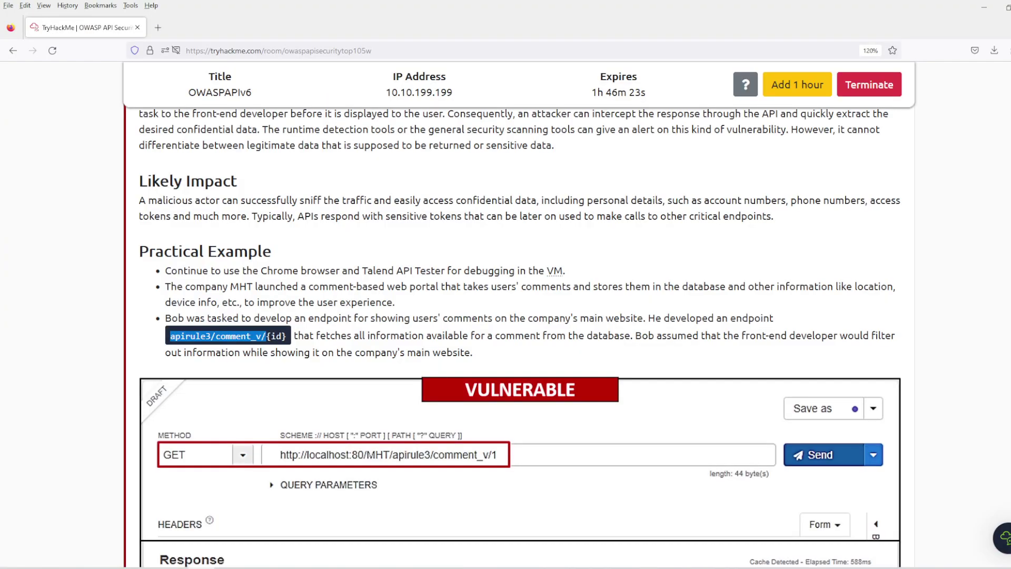
Submit the copied device ID iOS15.411 in TryHackMe as the Task 5 answer for post-ID 2
scroll(519, 337, down, 15)
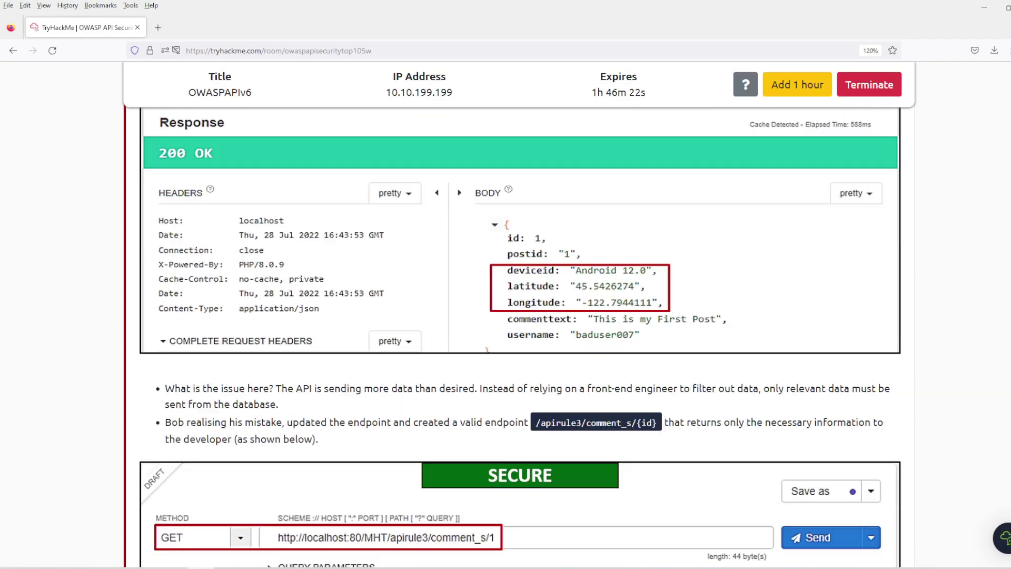
click(369, 189)
key(ctrl+v)
key(Return)
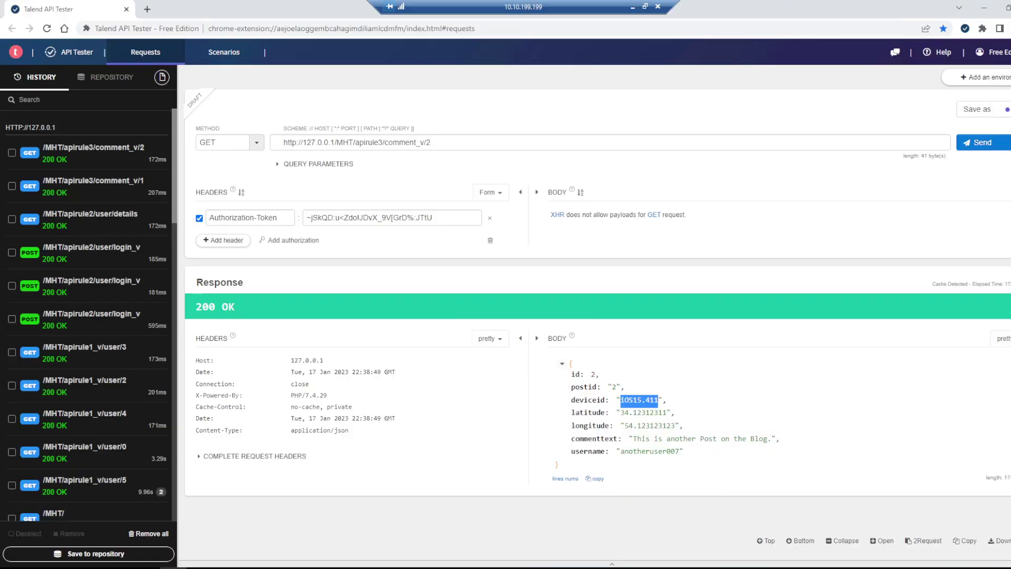
Request comment ID 3 from the comment_v endpoint in Talend API Tester and copy the returned username
click(579, 142)
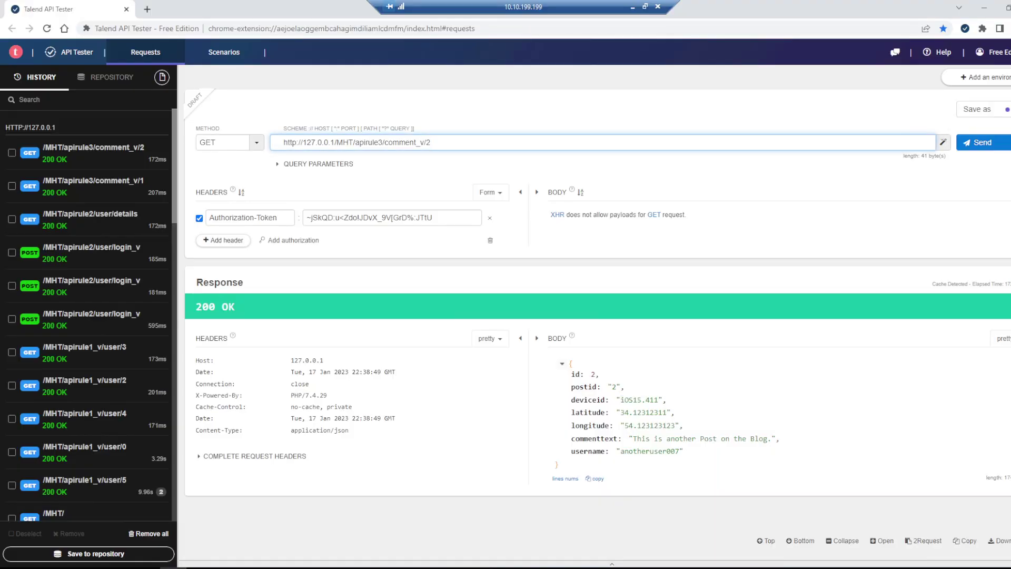
key(Return)
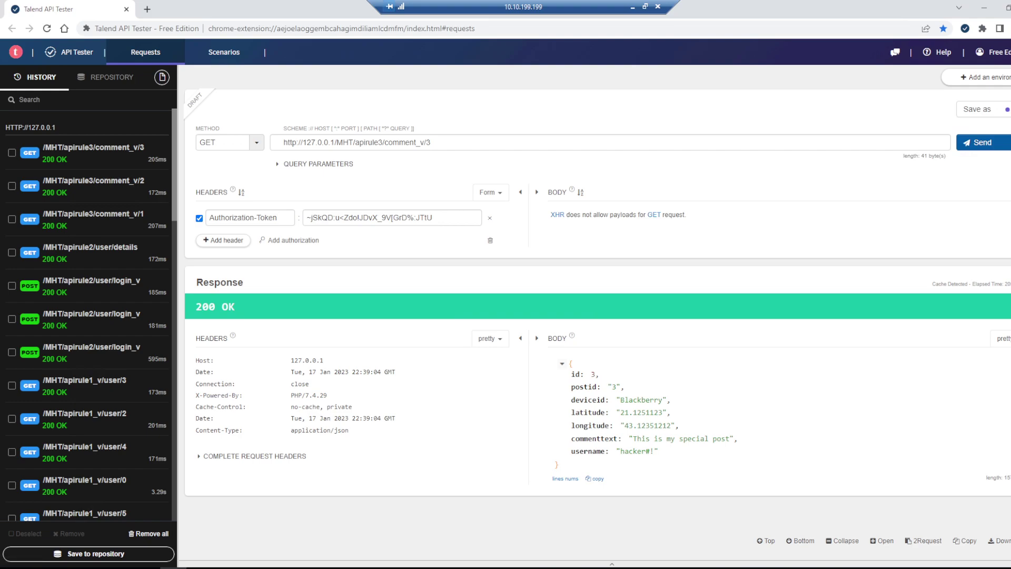
drag(653, 451, 620, 451)
key(ctrl+c)
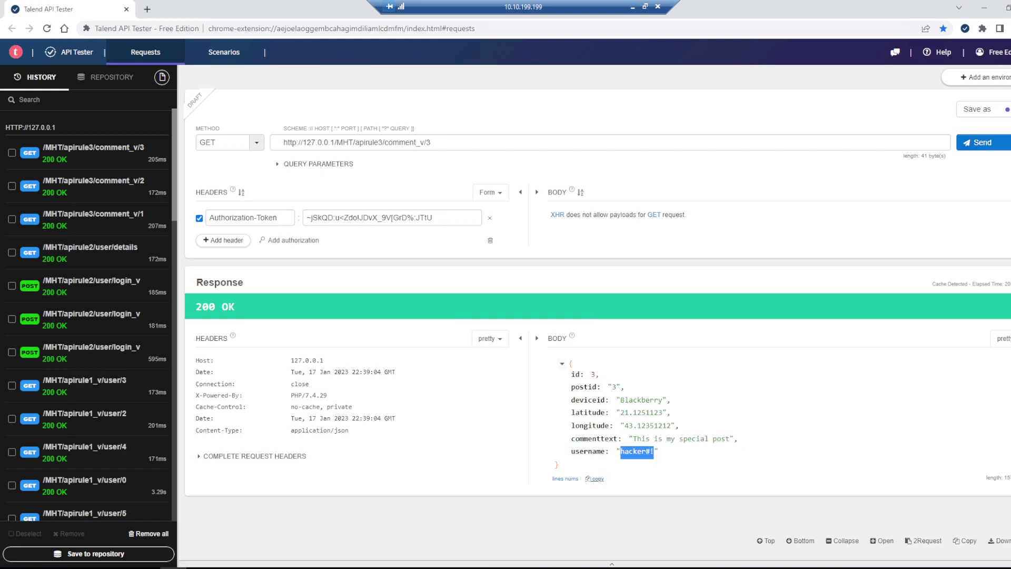
Submit the copied username for post-ID 3 in TryHackMe, and answer "nay" to the network-level devices question
key(alt+Tab)
click(386, 248)
key(ctrl+v)
key(Return)
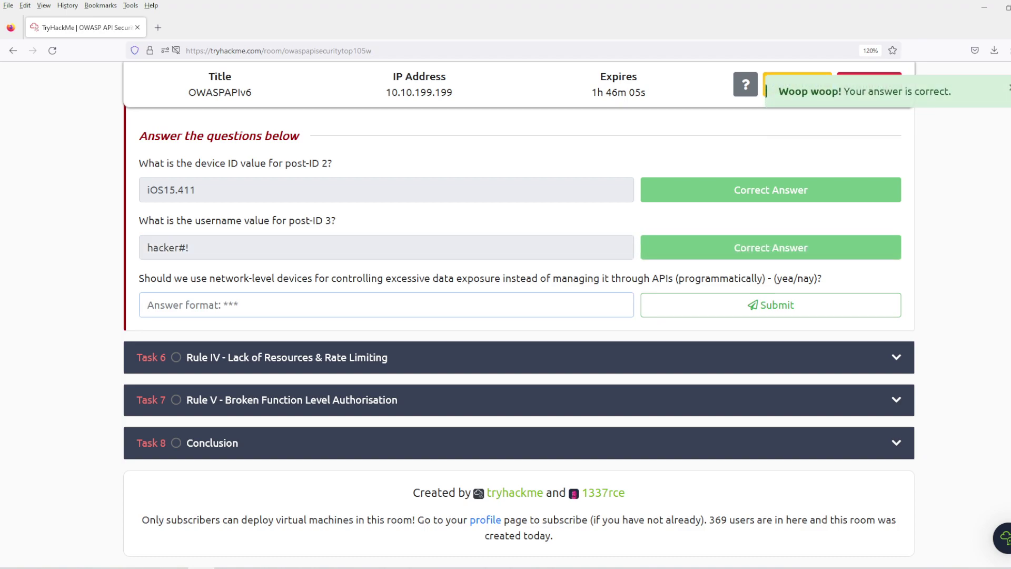
text(nay)
key(Return)
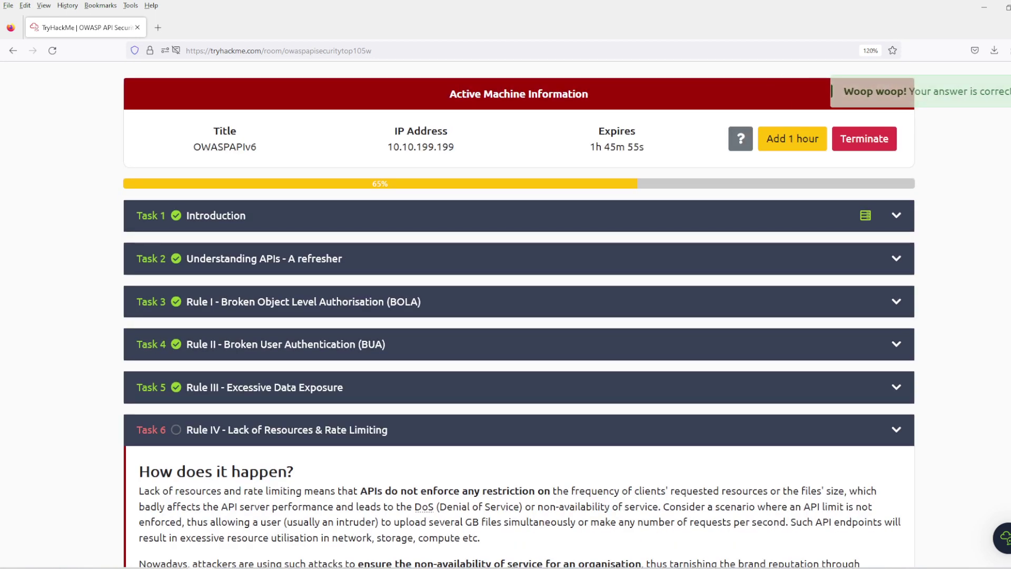
Find the Task 6 practical example on rate limiting and select the vulnerable endpoint /apirule4/sendOTP_v
scroll(518, 316, down, 7)
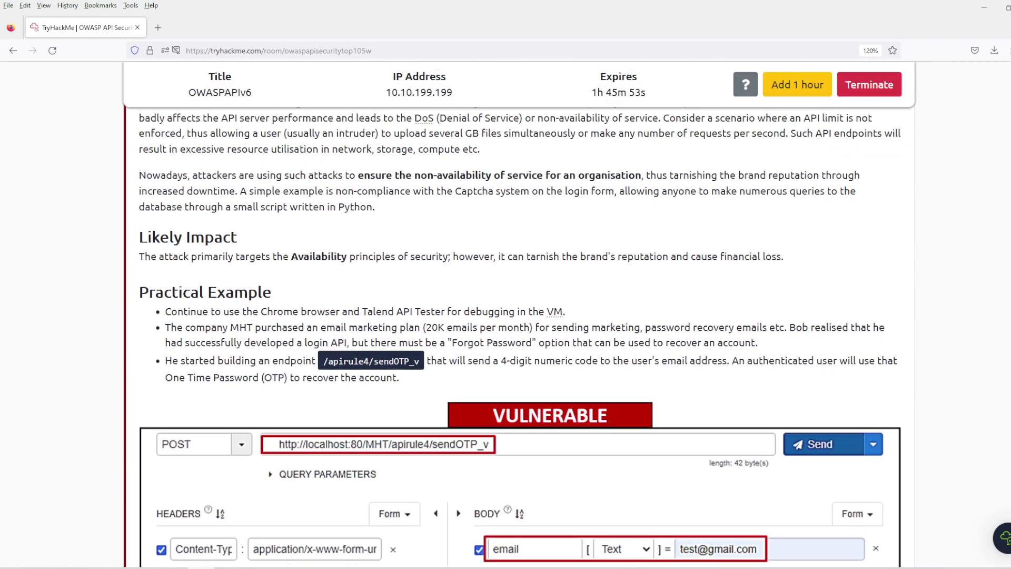
drag(420, 361, 323, 361)
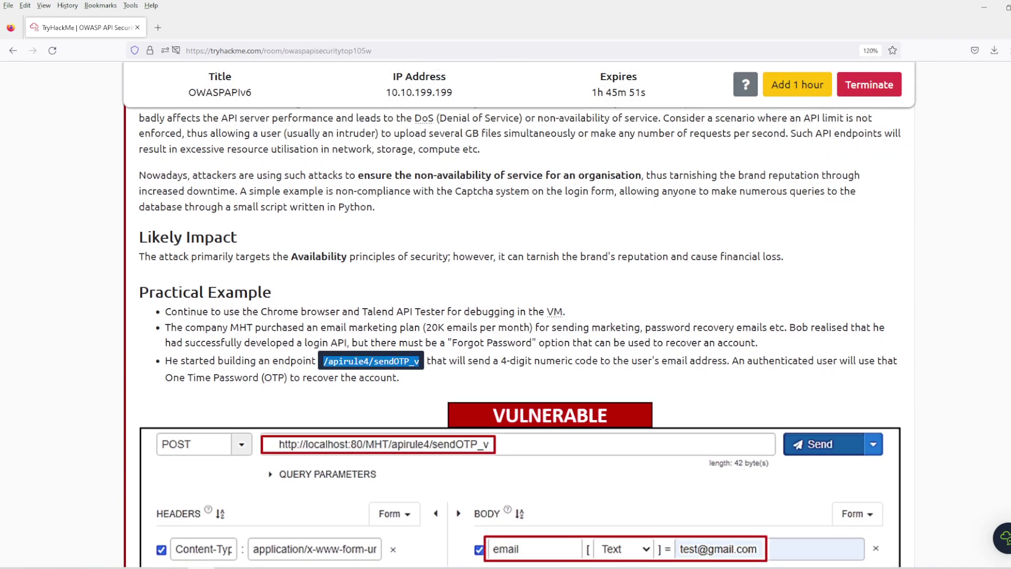
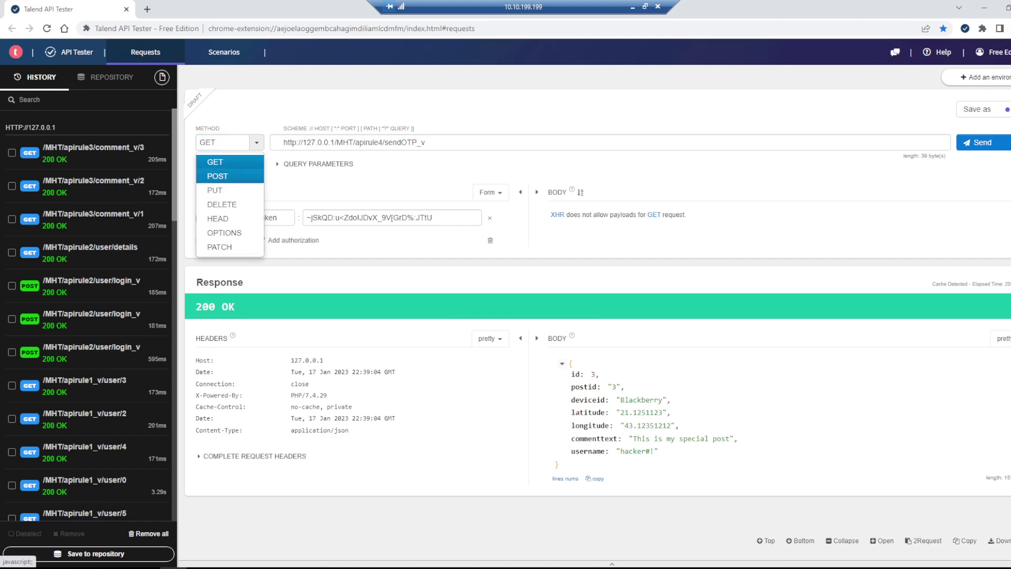
In Talend API Tester, send a POST request to /apirule4/sendOTP_v without the Authorization-Token header, using the example's test e-mail as the email parameter
click(217, 176)
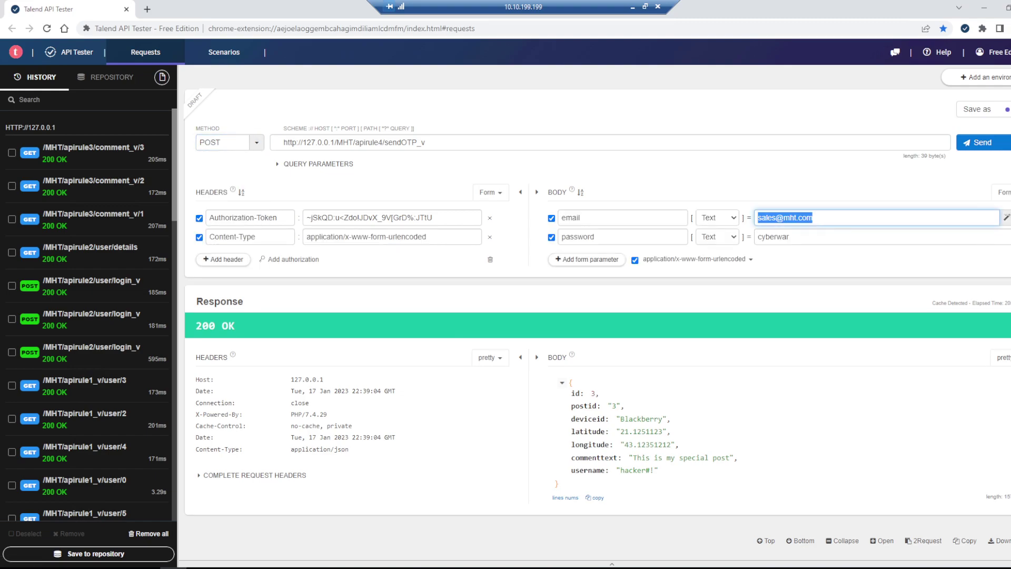
click(490, 218)
click(490, 217)
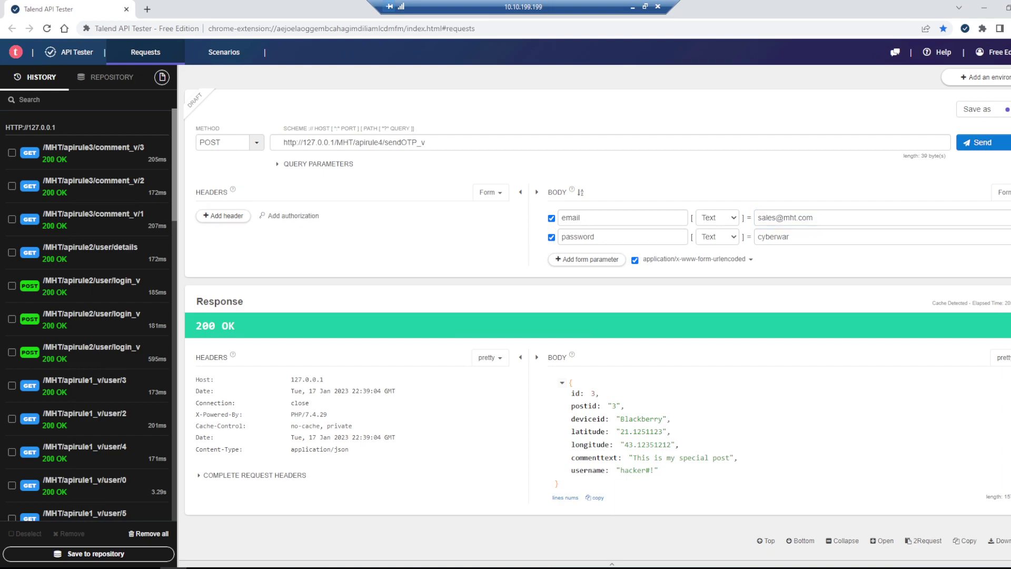
triple_click(784, 218)
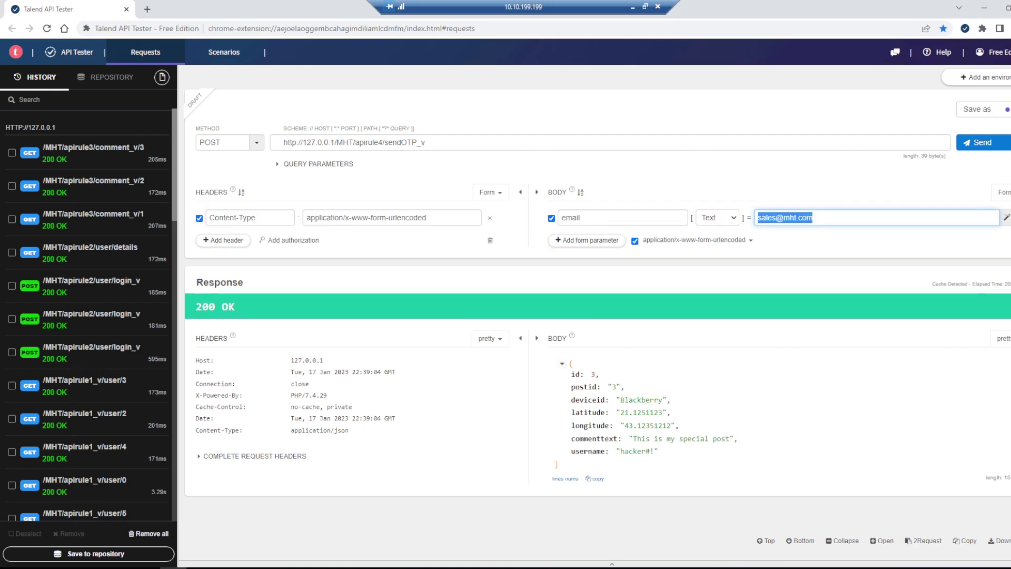
text(test@gmail.com)
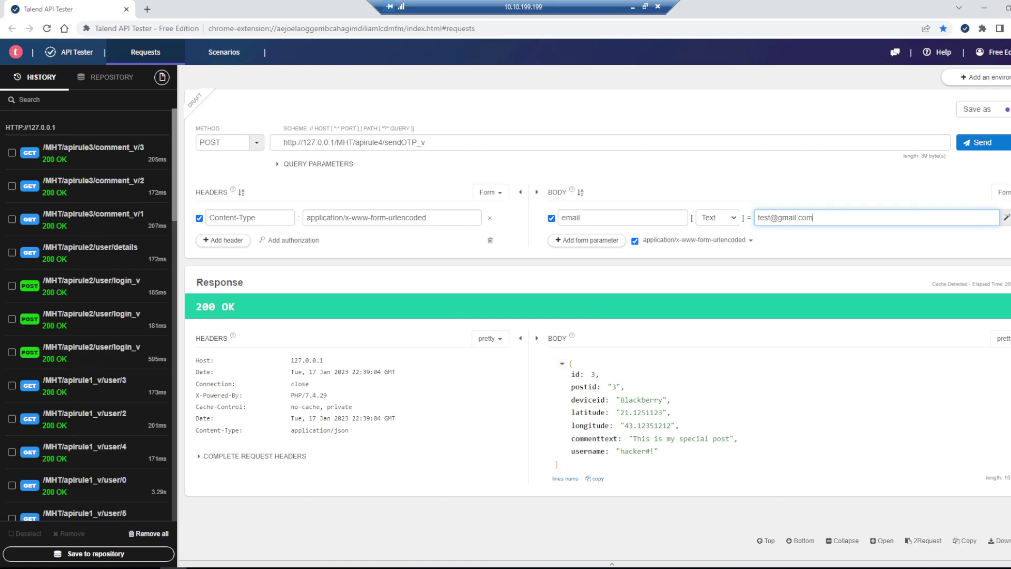
key(ctrl+Return)
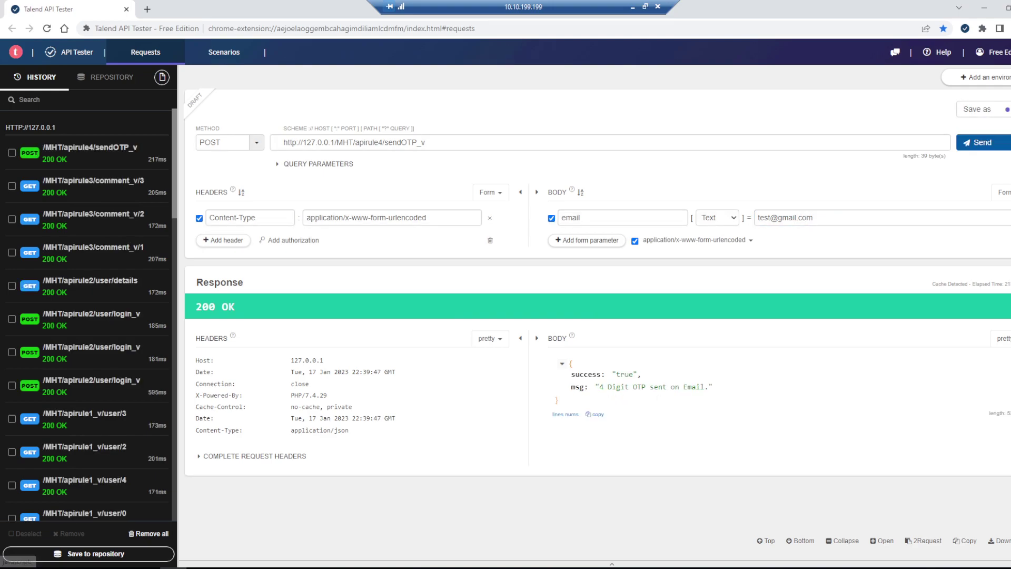
Change the request endpoint to /apirule4/sendOTP_s and send the POST request with the same test e-mail
click(422, 143)
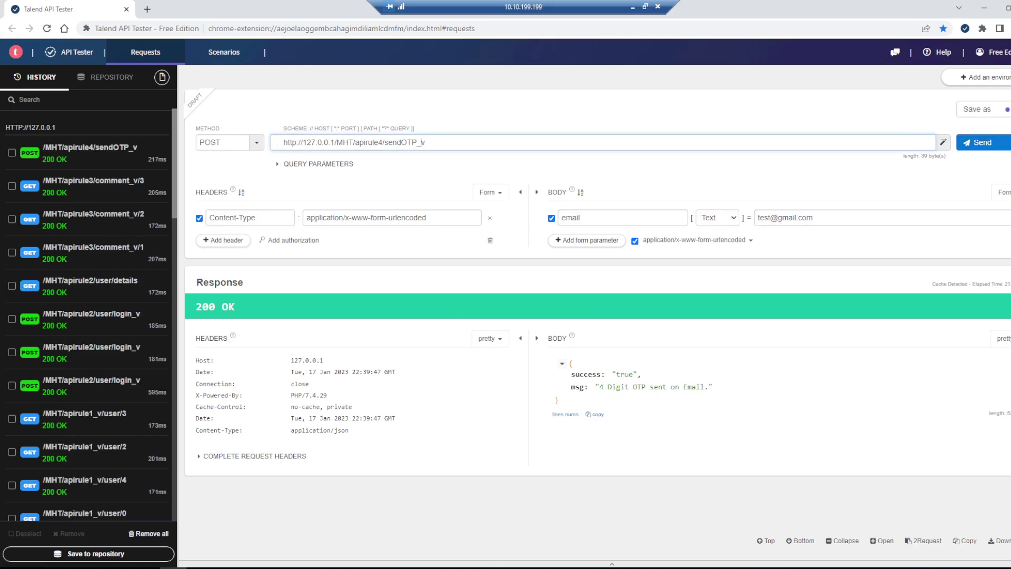
key(BackSpace)
text(s)
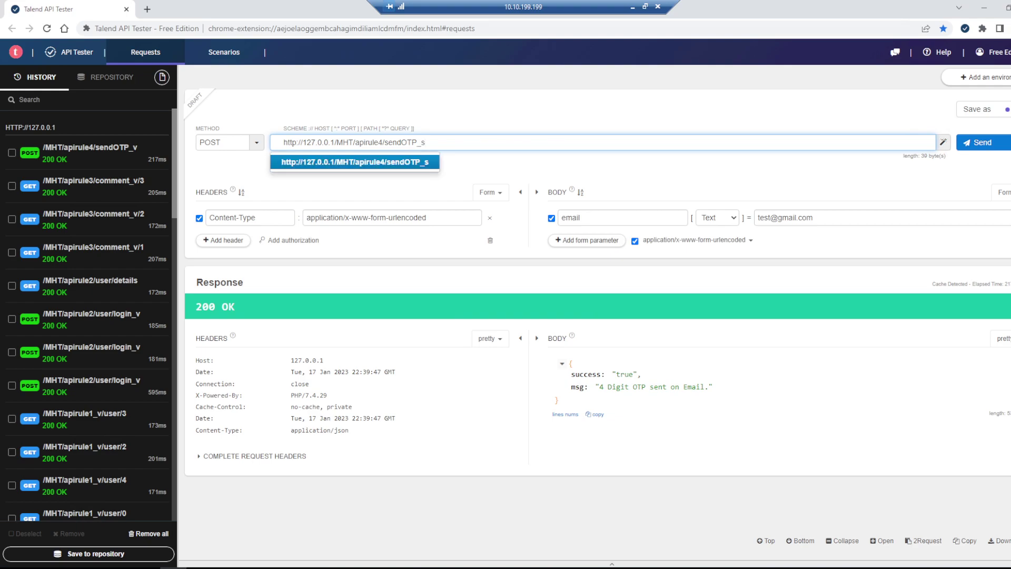
key(ctrl+Return)
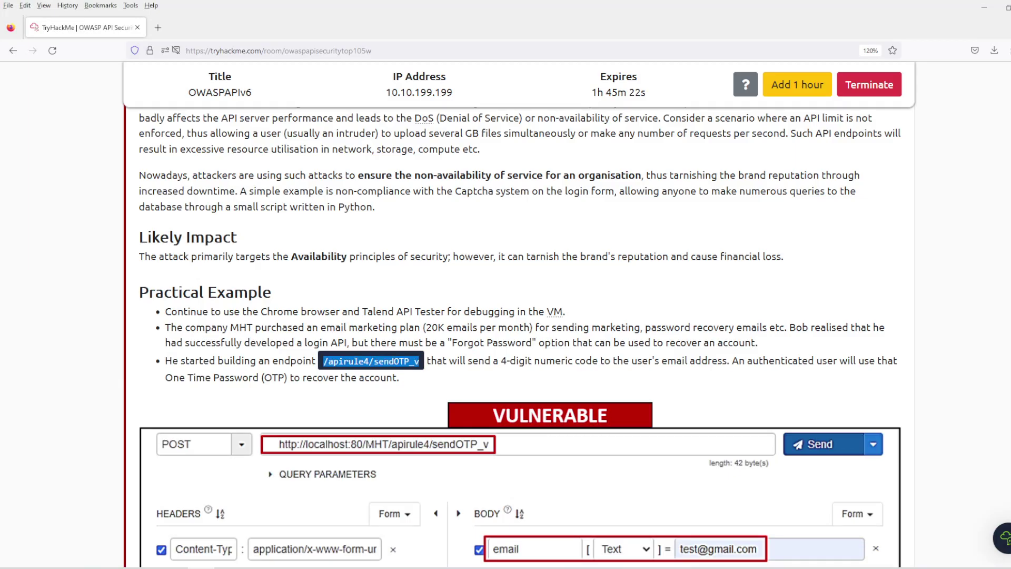
In TryHackMe Task 6, try "yay" for the network-level rate limiting question, and copy the HR e-mail address from the response code question
scroll(506, 316, down, 10)
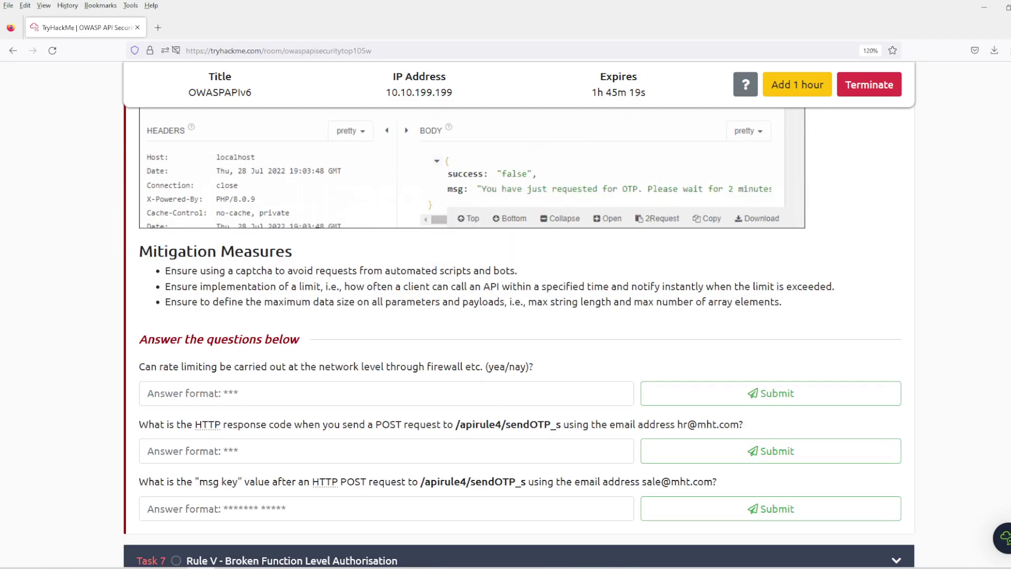
click(387, 393)
text(yay)
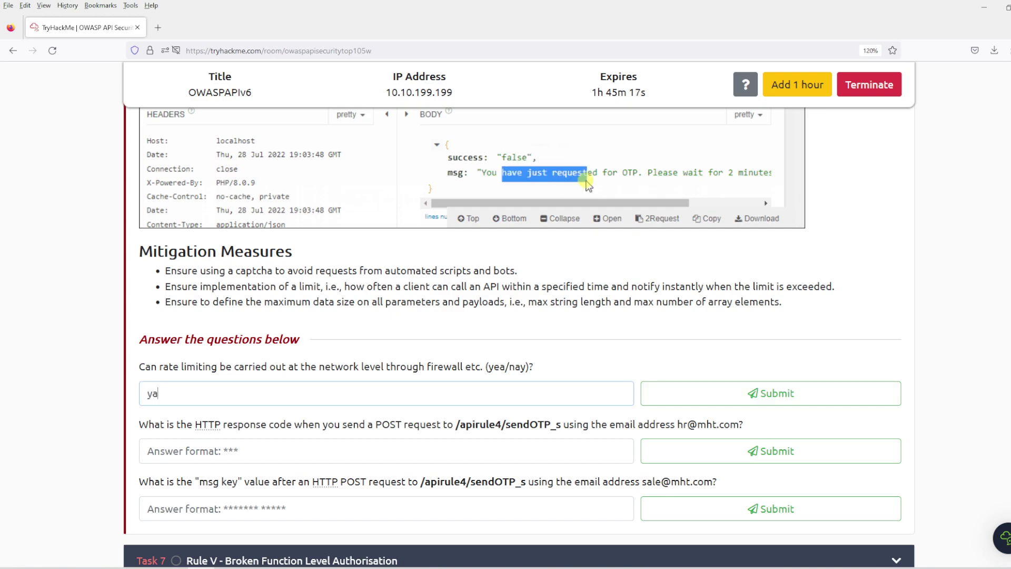
key(Return)
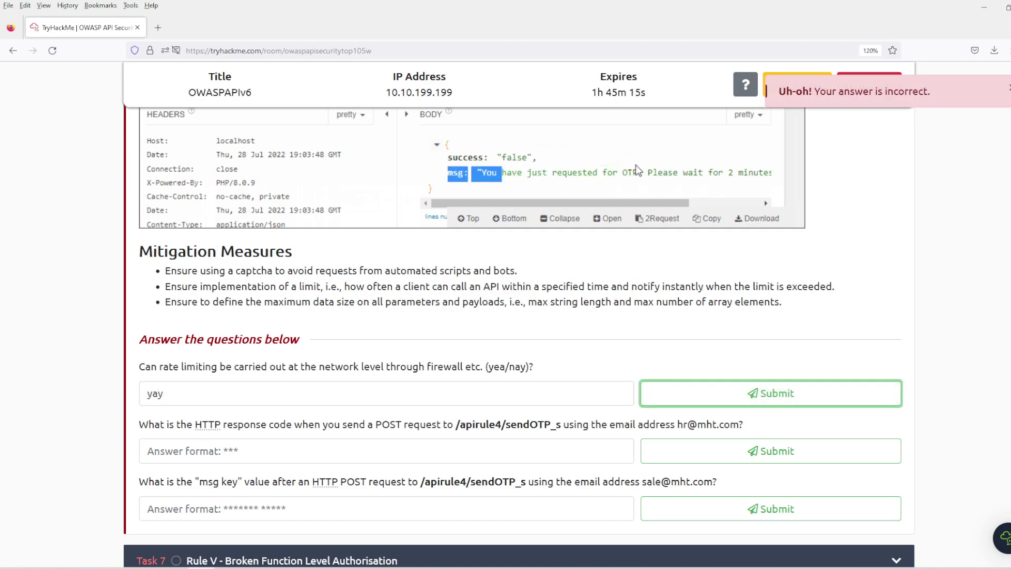
drag(678, 424, 739, 424)
key(ctrl+c)
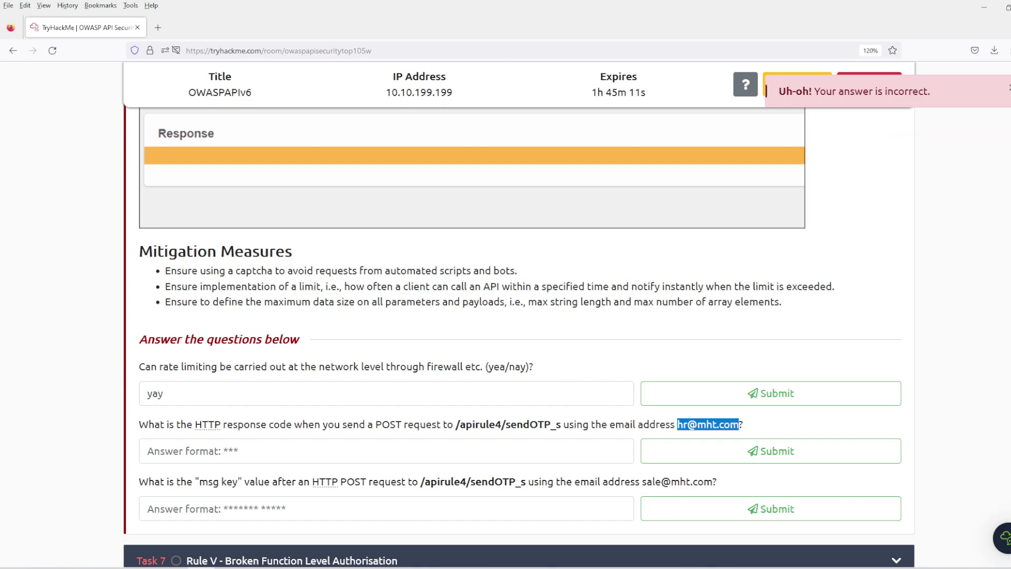
Try "nay" as the answer to the network-level rate limiting question
double_click(155, 394)
text(nau)
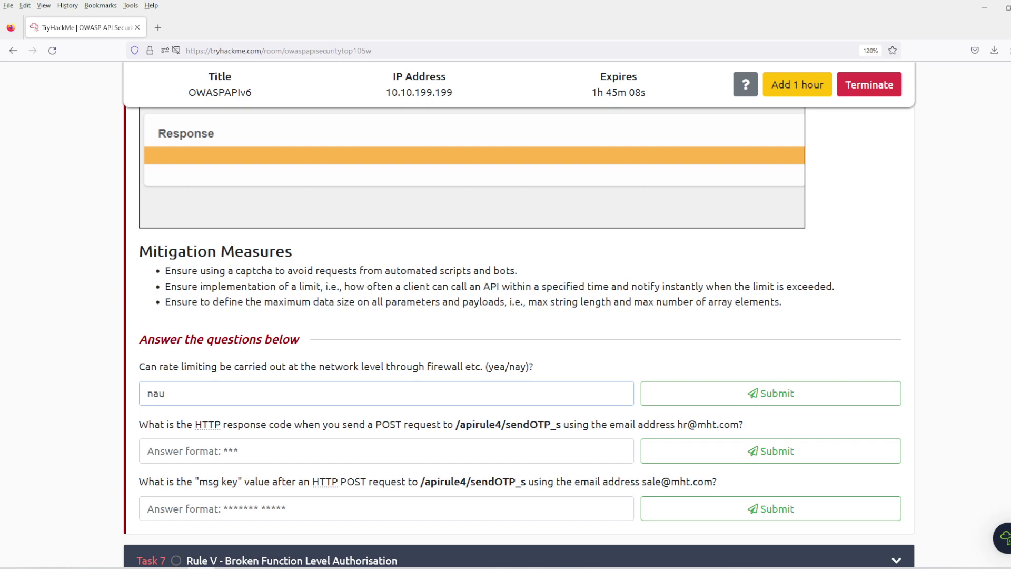
key(BackSpace)
text(y)
key(Tab)
key(Return)
scroll(602, 143, down, 4)
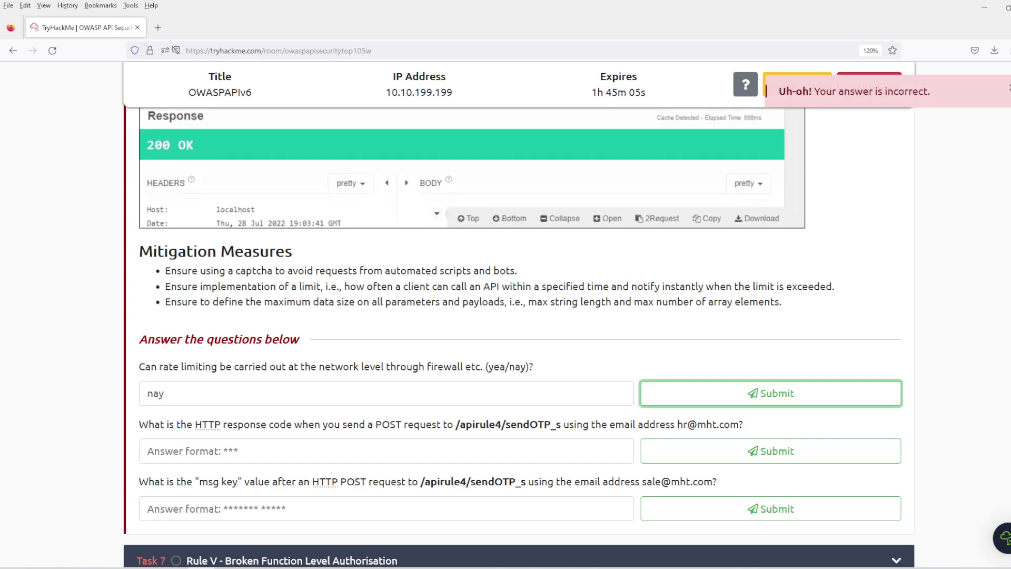
Submit "yea" as the answer to the network-level rate limiting question
key(shift+Tab)
text(yea)
drag(597, 152, 521, 153)
key(Tab)
key(Return)
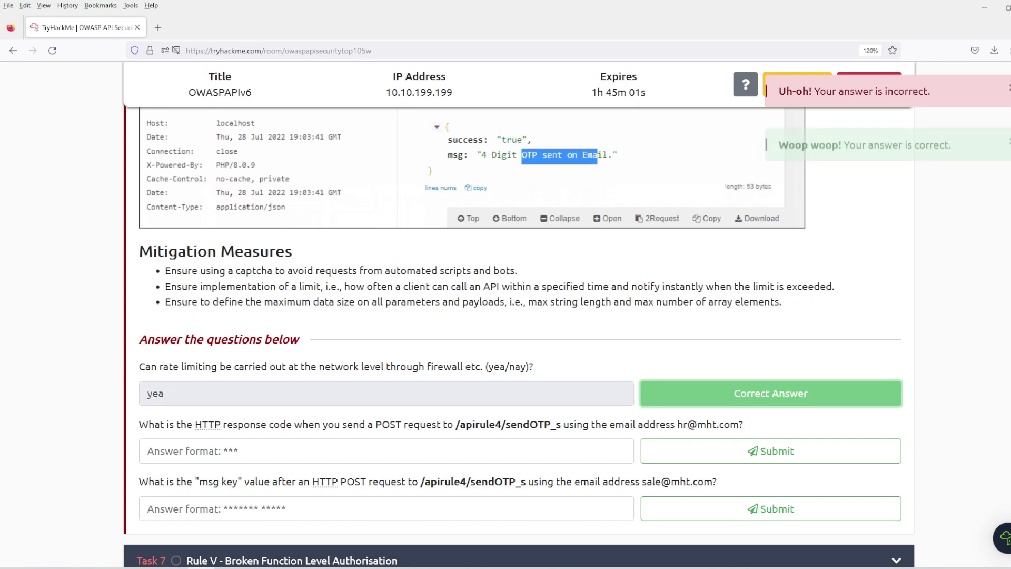
Send the sendOTP_s request with the copied HR e-mail address in Talend API Tester, and submit 200 as the response code in TryHackMe
key(alt+Tab)
key(ctrl+a)
key(ctrl+v)
key(ctrl+Return)
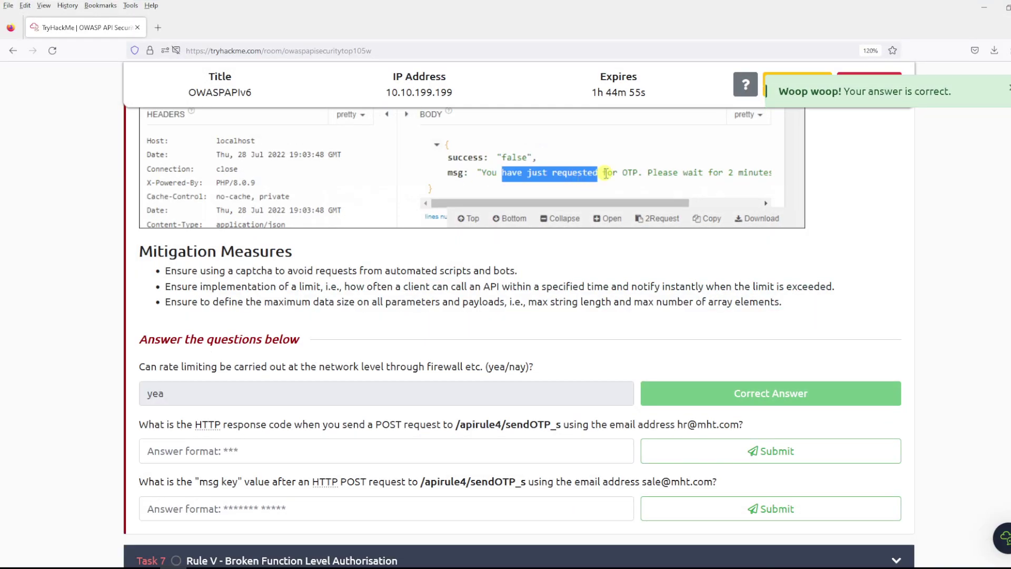
text(200)
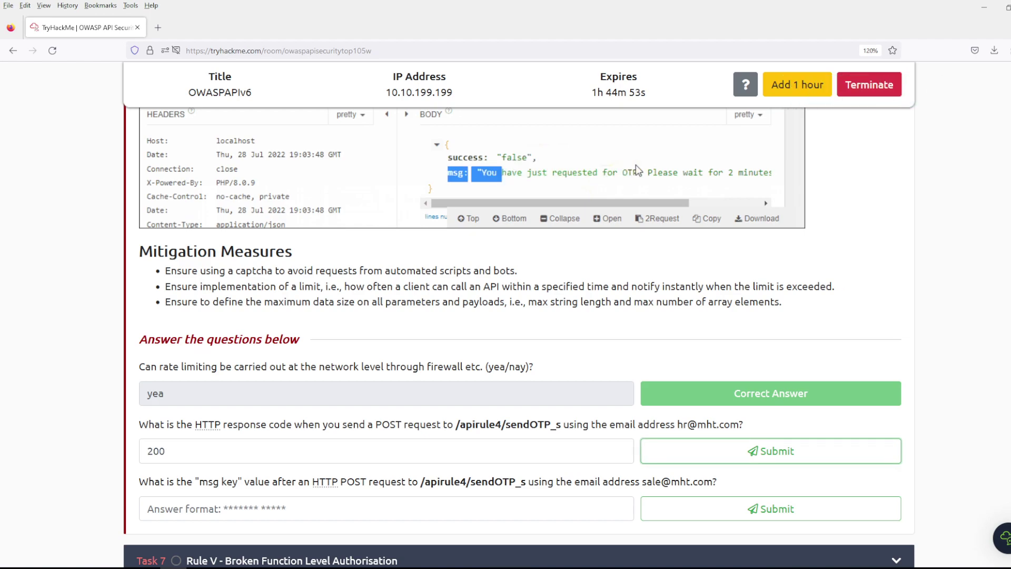
key(Return)
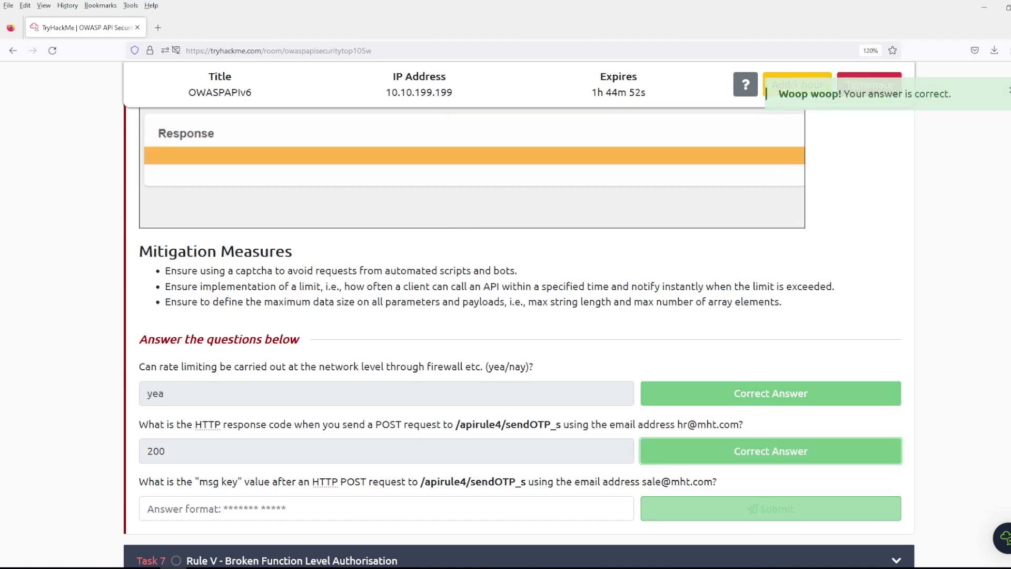
Resend the sendOTP_s request in Talend API Tester with the sale e-mail address from the last Task 6 question, and copy the returned msg value
double_click(651, 481)
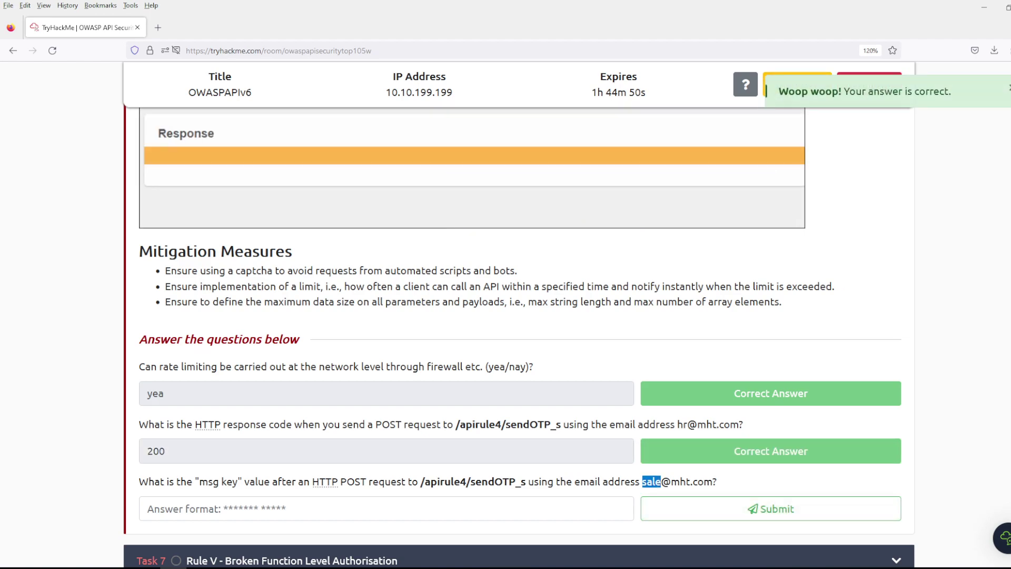
key(alt+Tab)
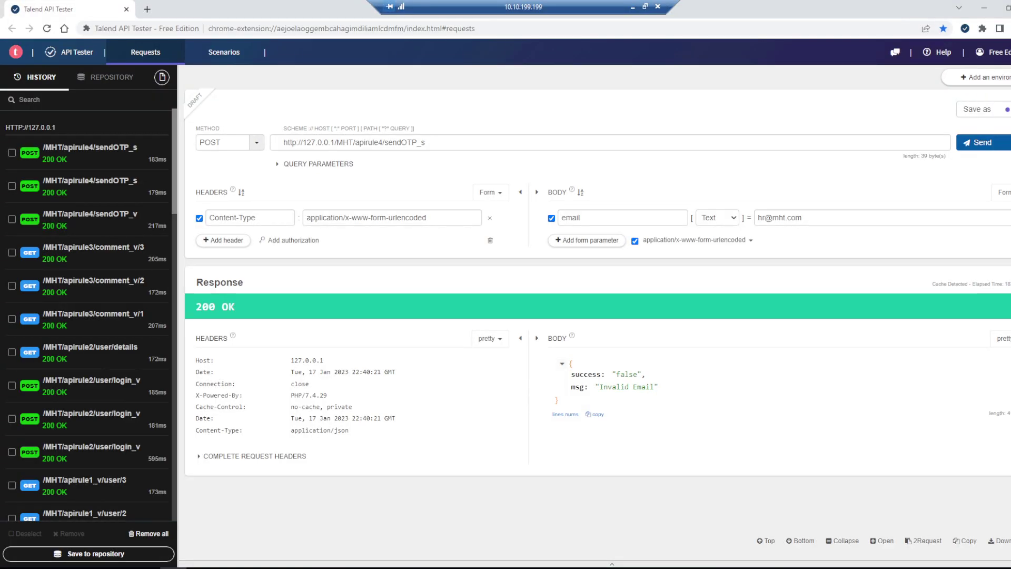
double_click(760, 218)
text(sale)
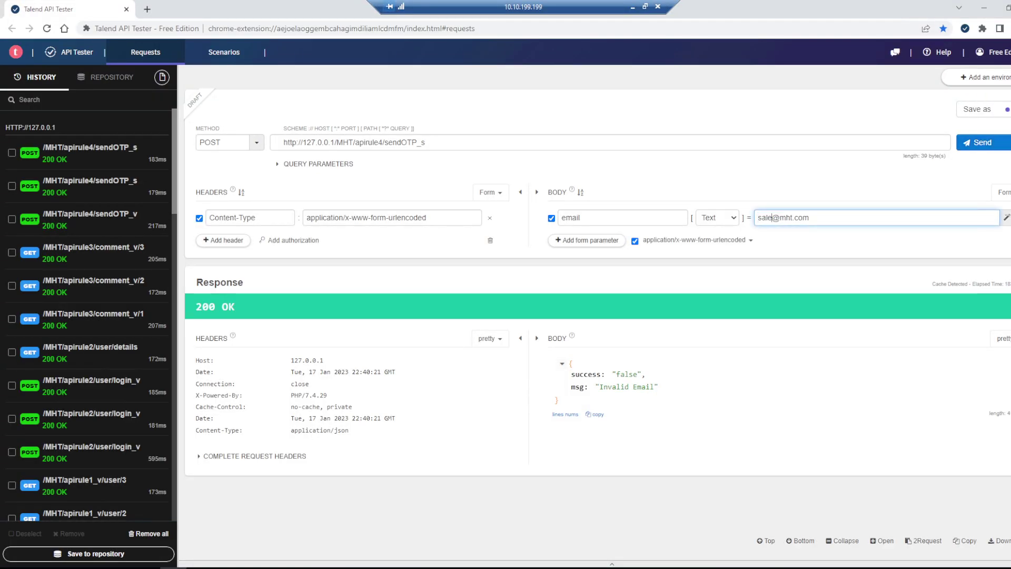
key(Return)
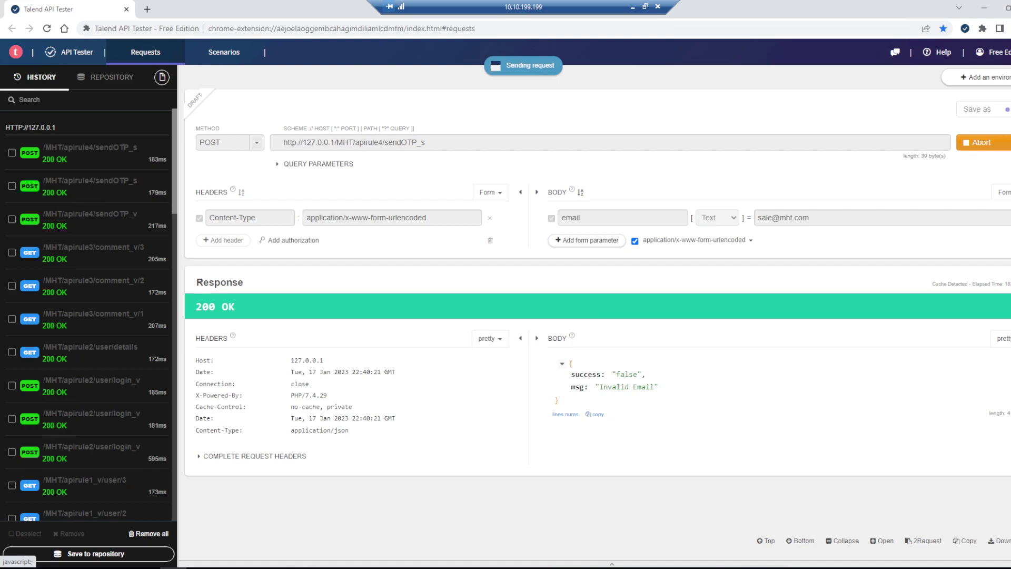
drag(654, 387, 599, 387)
key(ctrl+c)
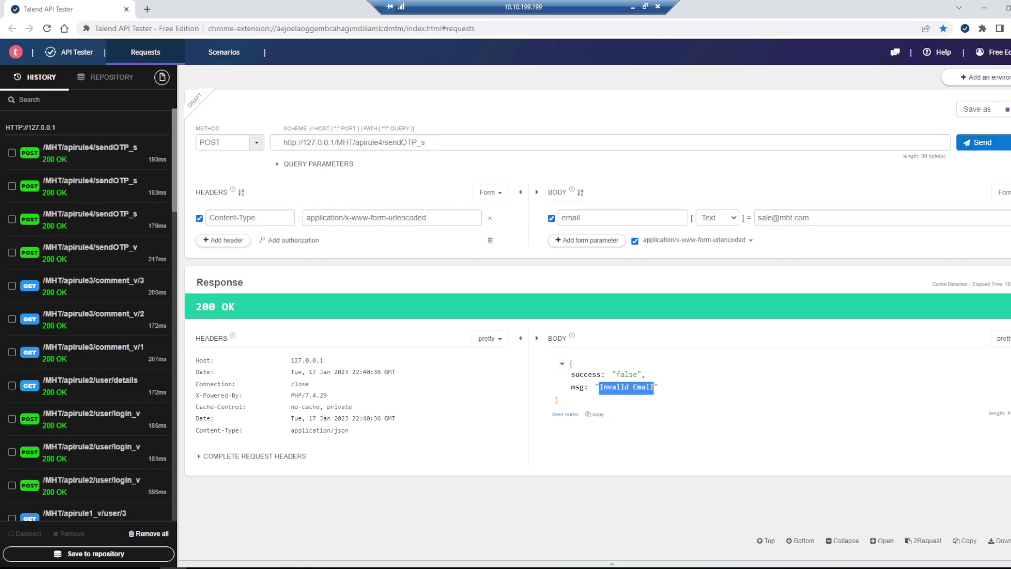
Submit the copied value "Invalid Email" in TryHackMe as the answer to the "msg key" question
click(632, 7)
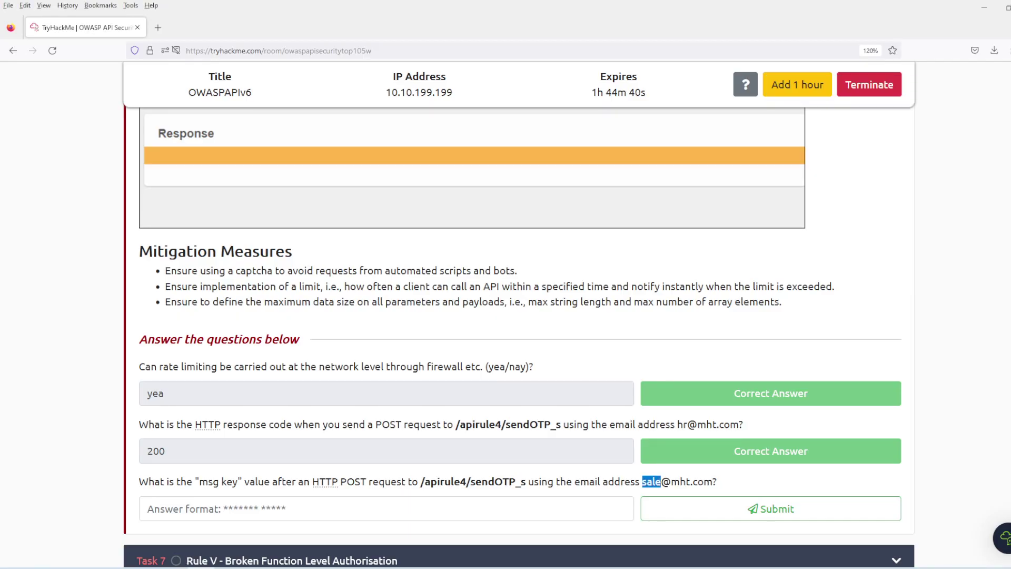
click(148, 508)
key(ctrl+v)
key(Return)
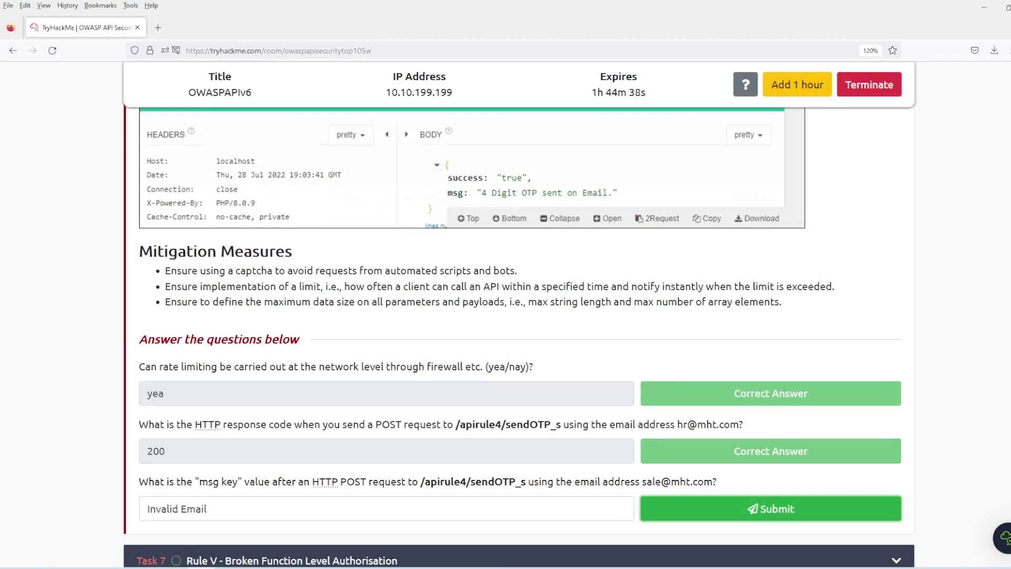
Find the Task 7 practical example on Broken Function Level Authorisation and copy the vulnerable endpoint /apirule5/users_v
scroll(518, 316, down, 3)
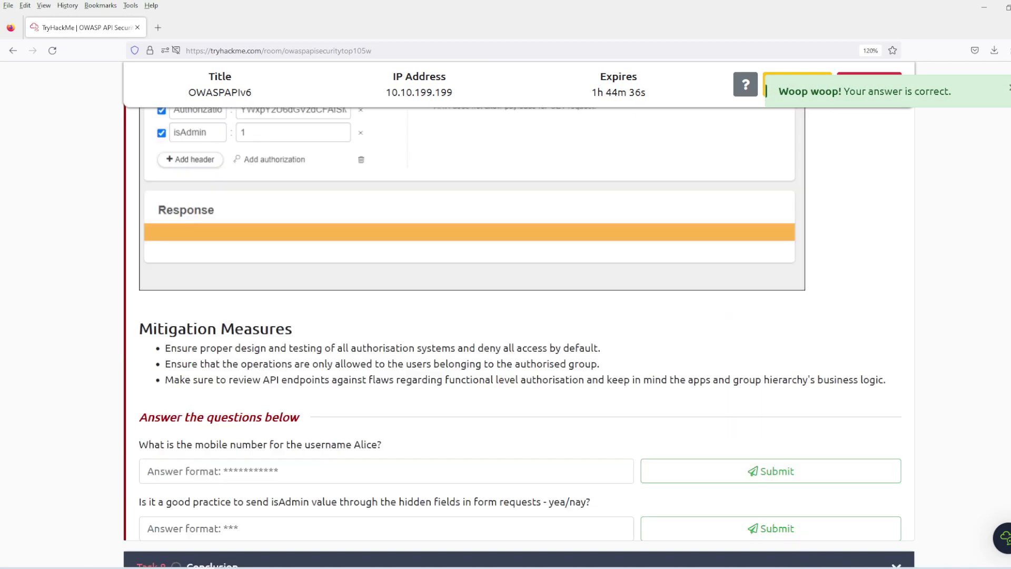
scroll(519, 316, up, 5)
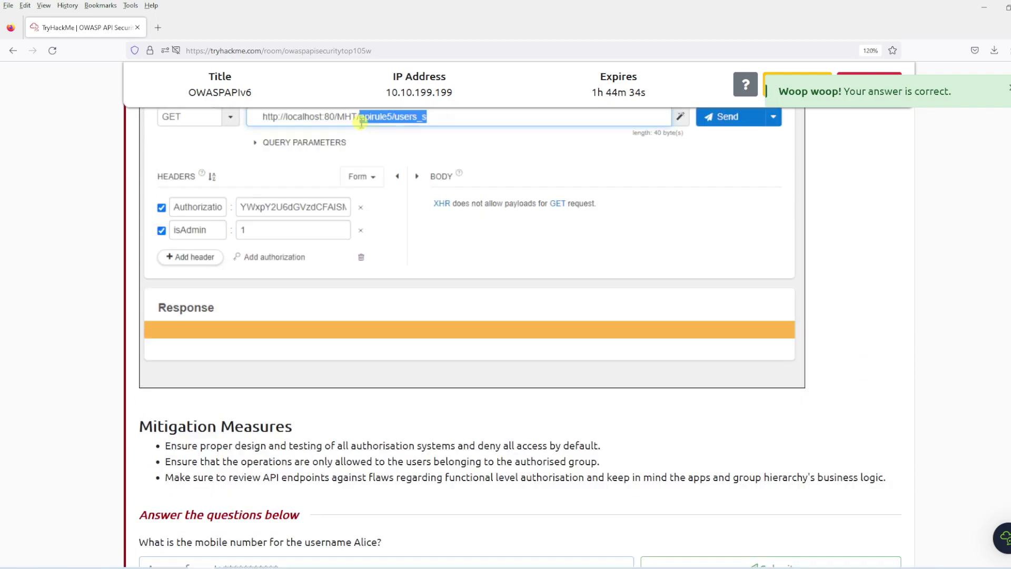
scroll(518, 316, up, 10)
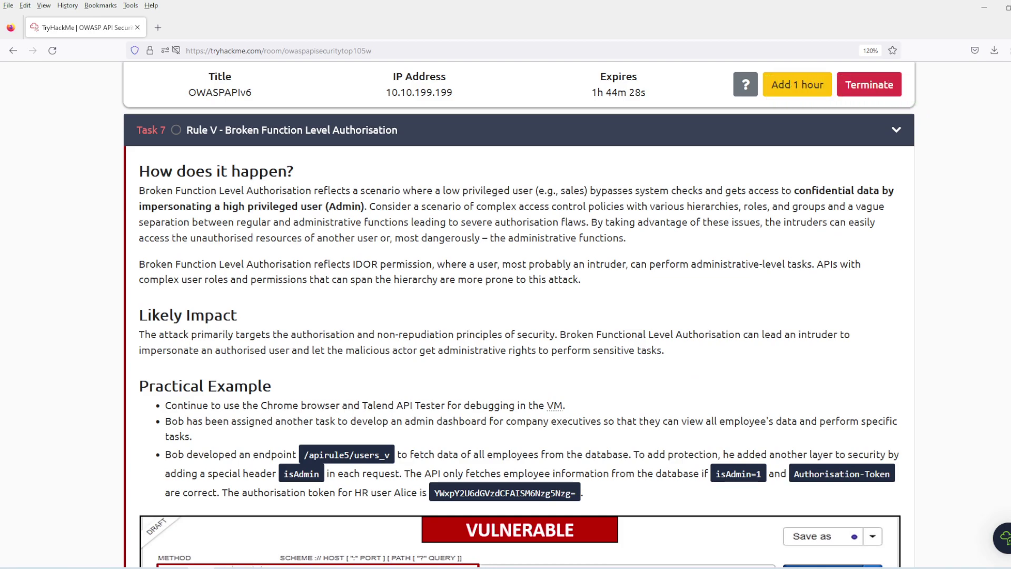
scroll(519, 335, down, 3)
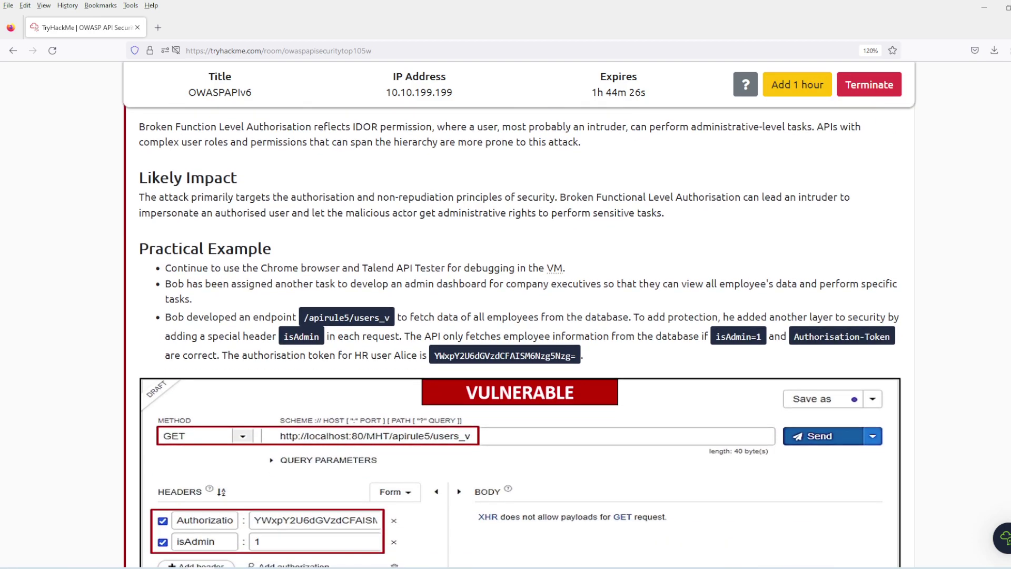
scroll(518, 316, down, 2)
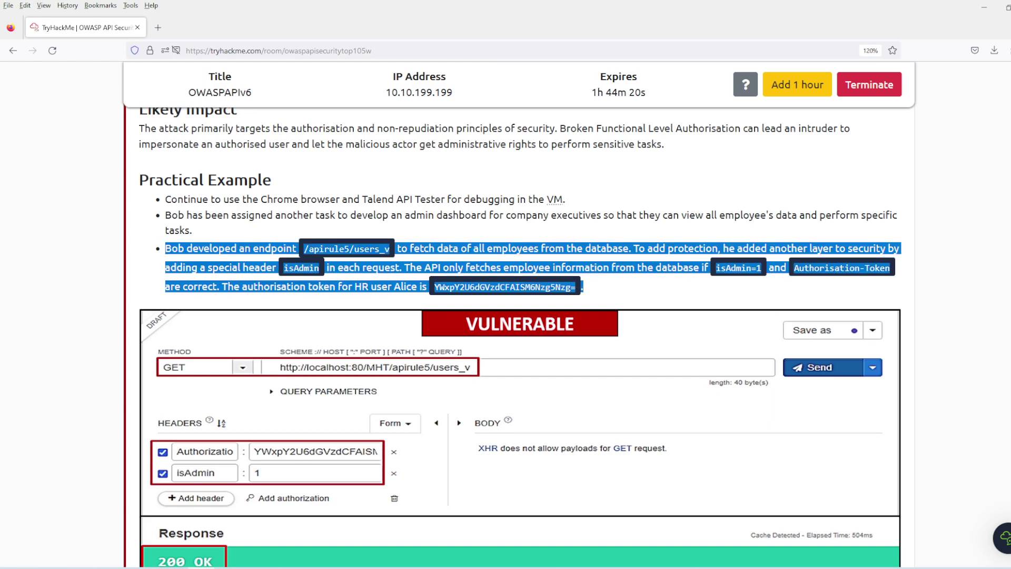
drag(390, 249, 304, 249)
key(ctrl+c)
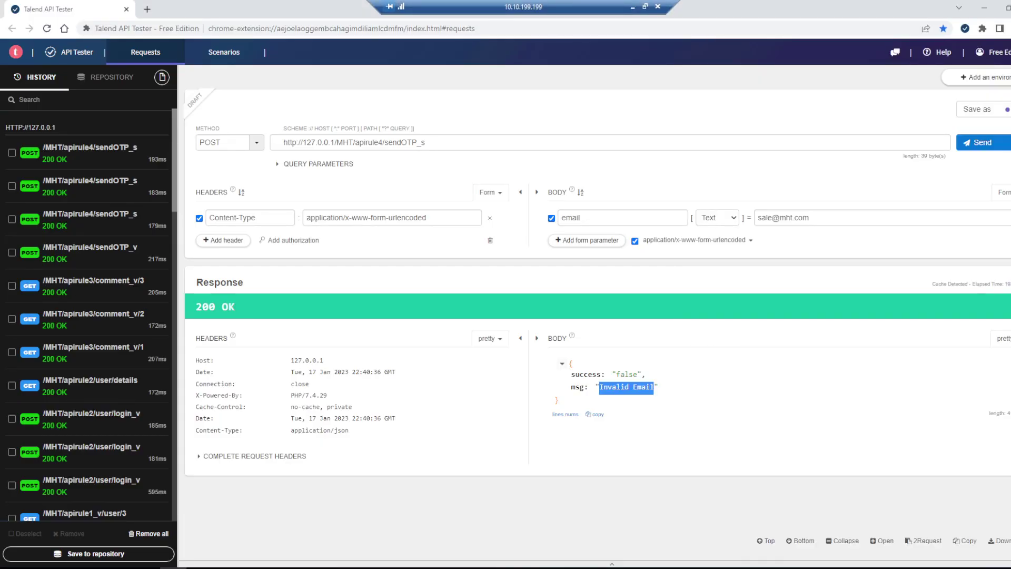
drag(425, 143, 356, 142)
key(ctrl+v)
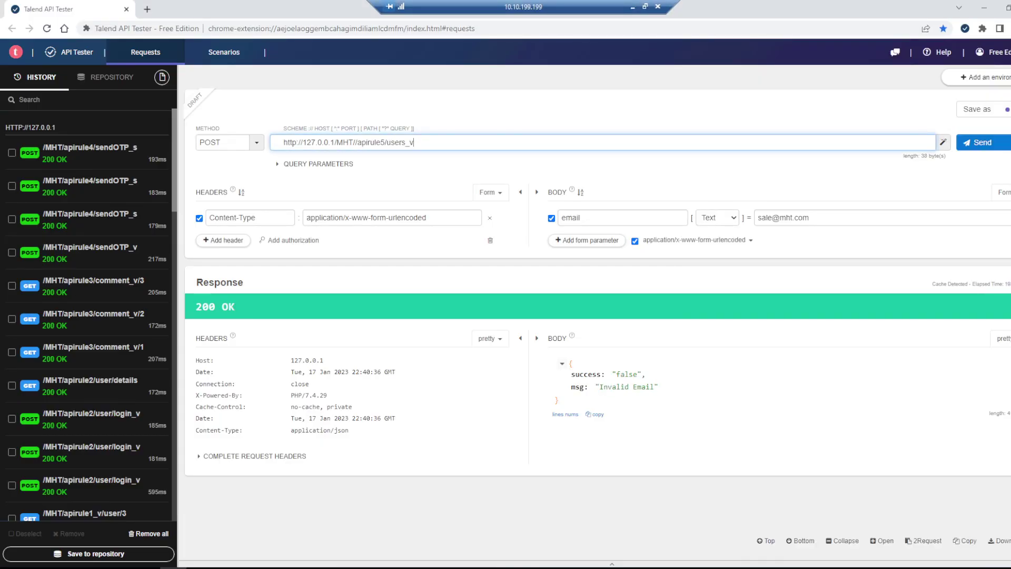
click(354, 142)
key(BackSpace)
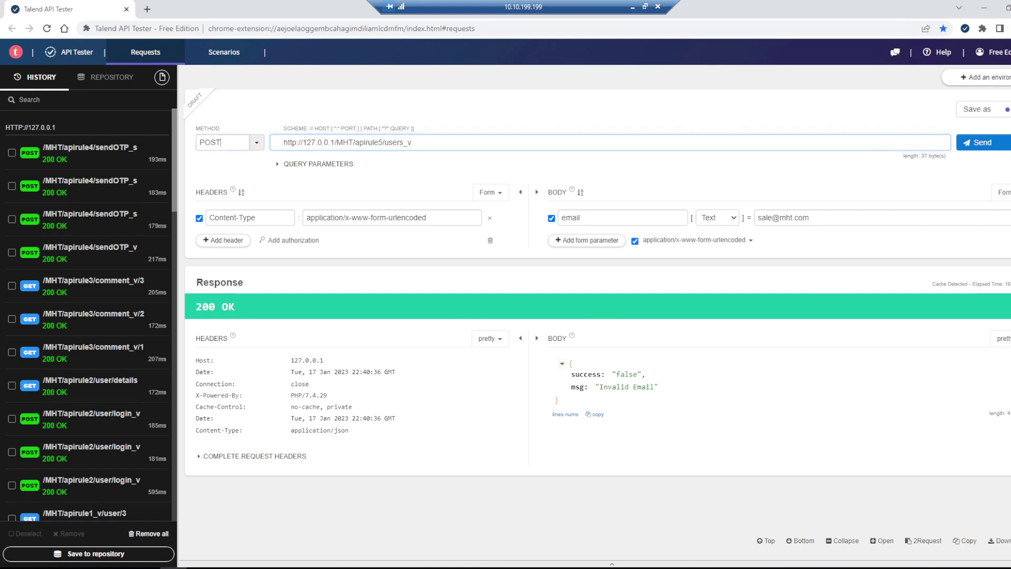
click(257, 142)
click(216, 162)
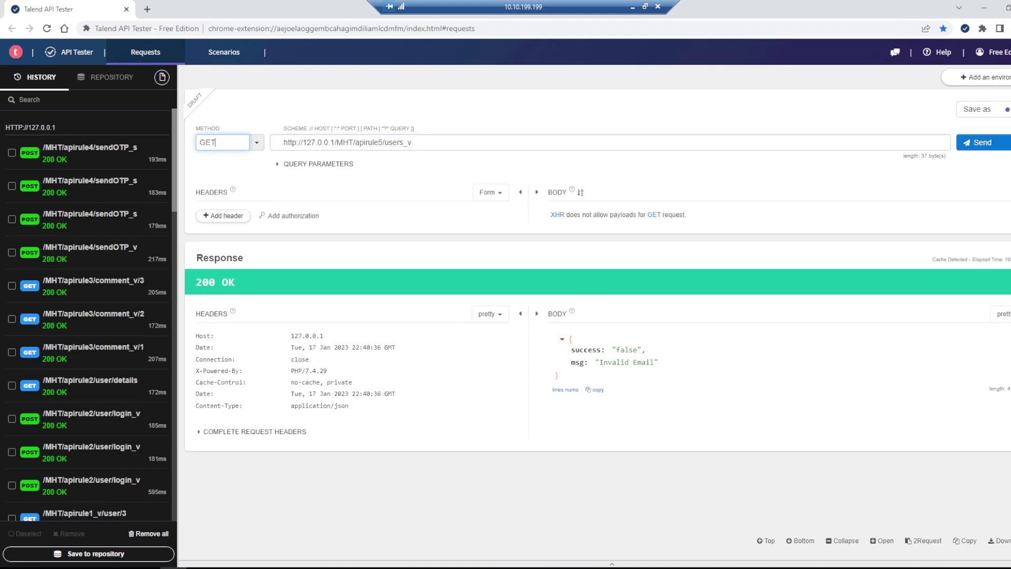
Send the users_v GET request without headers, and copy the HR user's authorisation token from the Task 7 practical example in TryHackMe
click(978, 142)
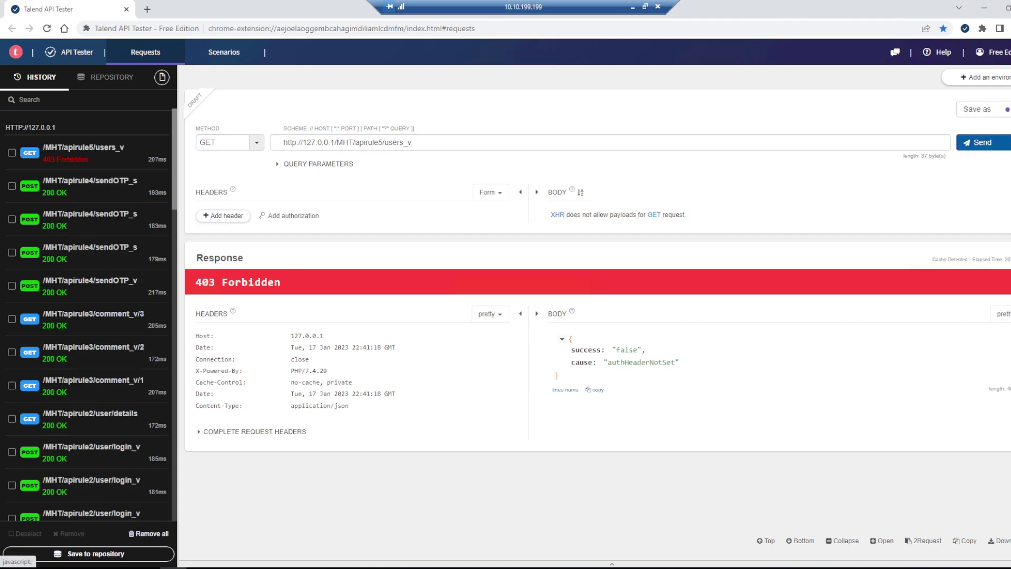
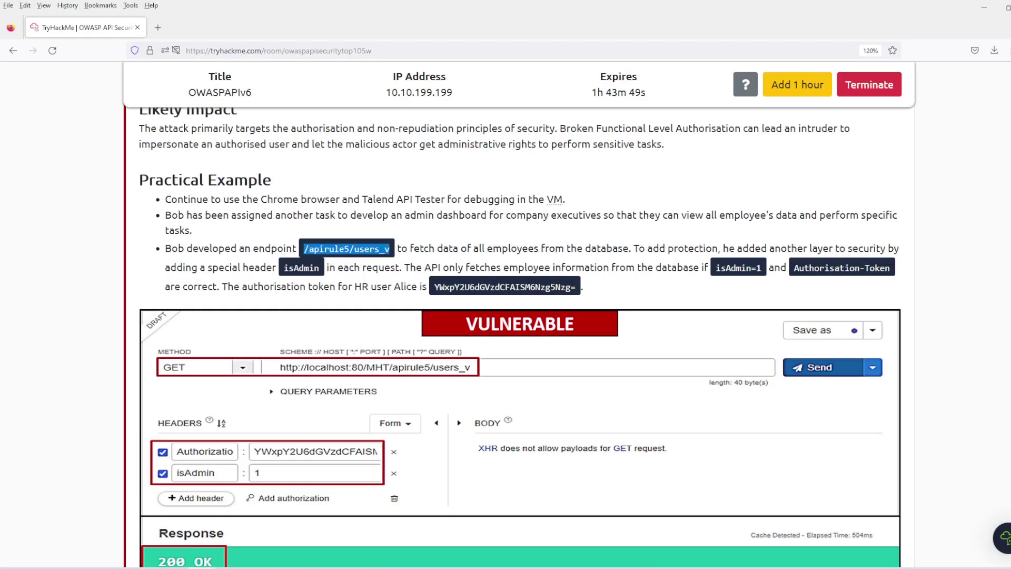
click(346, 249)
click(347, 249)
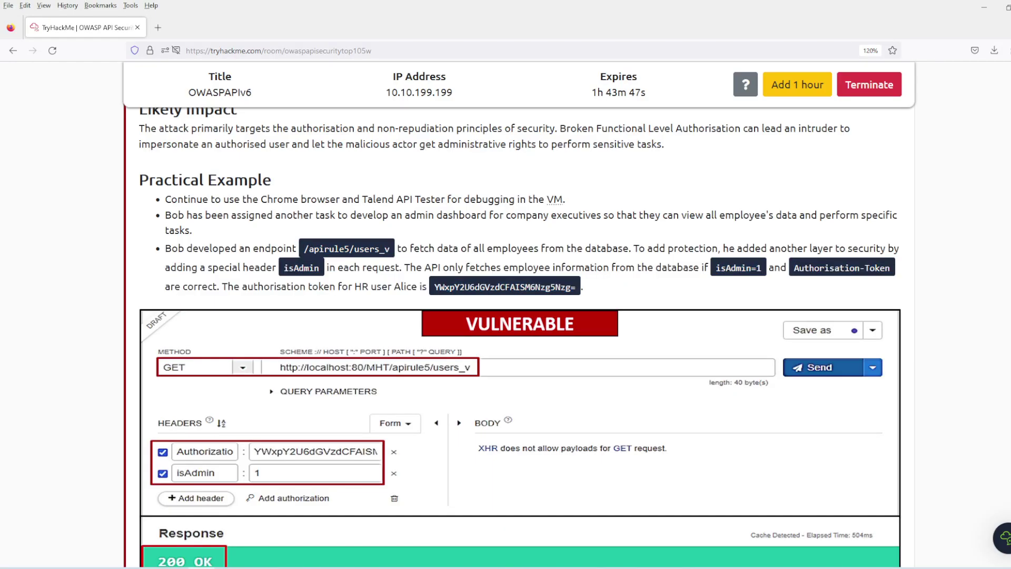
drag(576, 287, 435, 287)
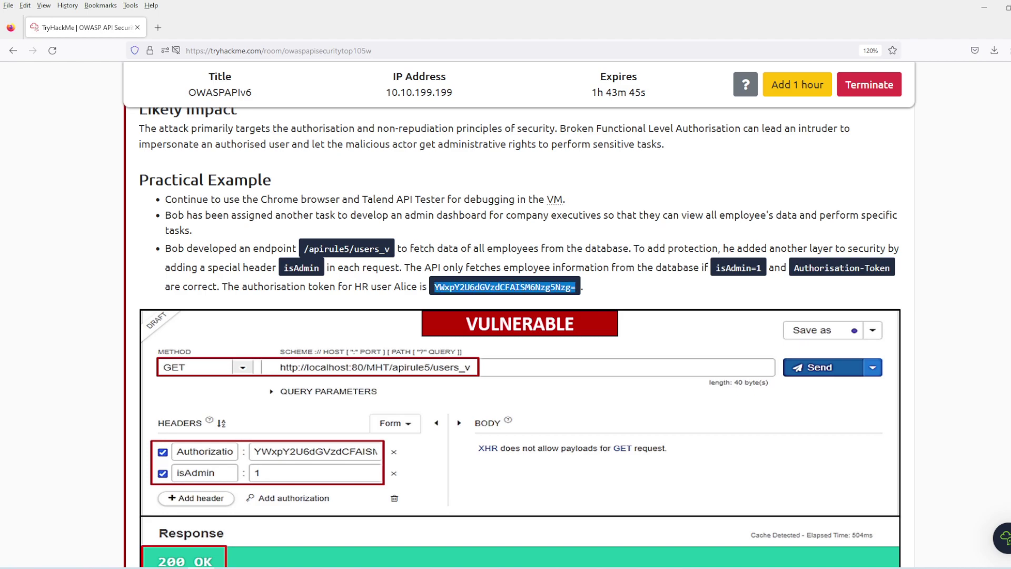
key(alt+Tab)
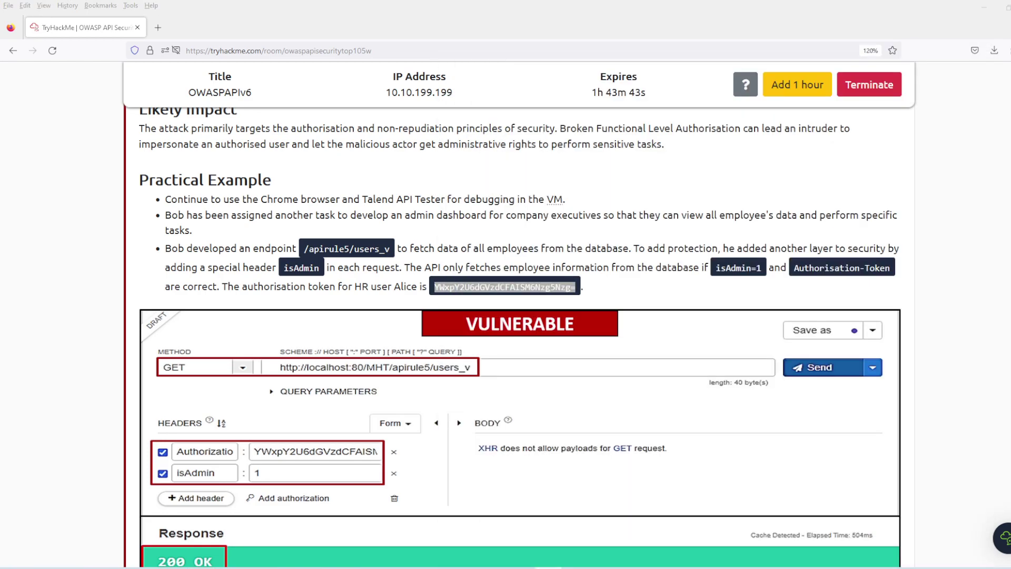
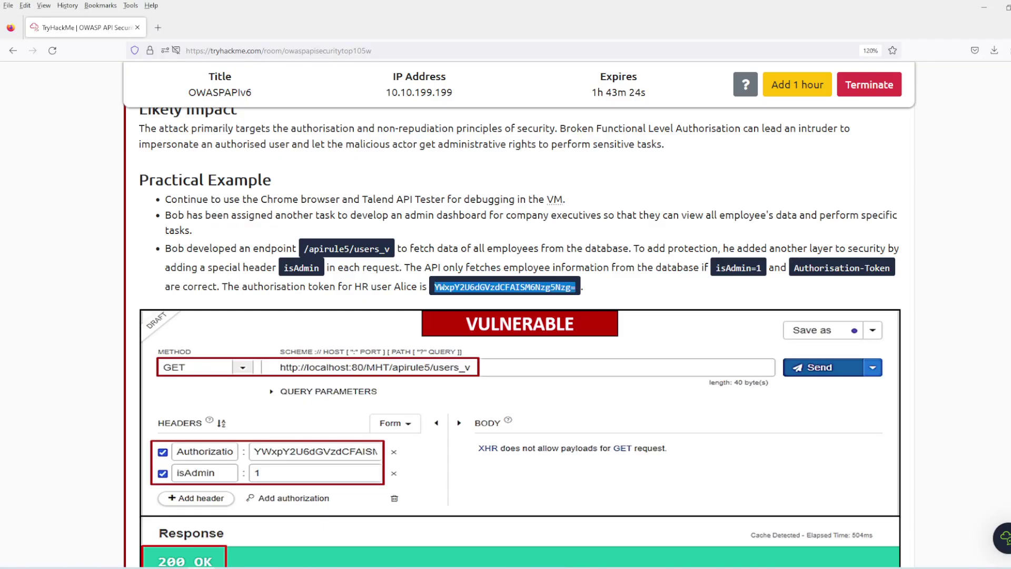
Try to submit "THM{3432$@#2!}" as the Task 7 mobile number answer in TryHackMe, and return to the users_v response in Talend API Tester
scroll(592, 321, down, 15)
scroll(592, 321, down, 6)
click(147, 274)
text(THM{3432$@#2!})
key(Return)
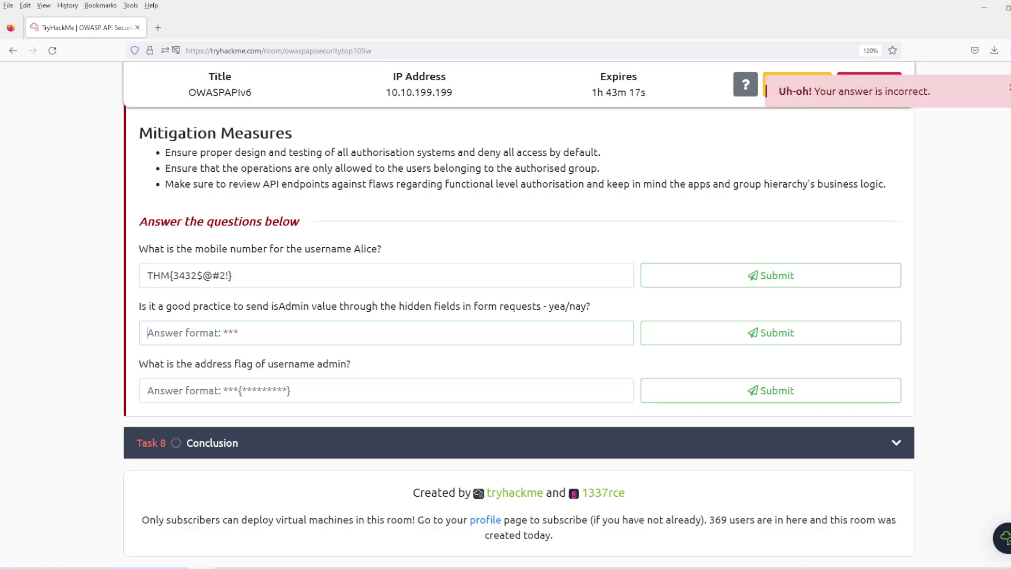
key(alt+Tab)
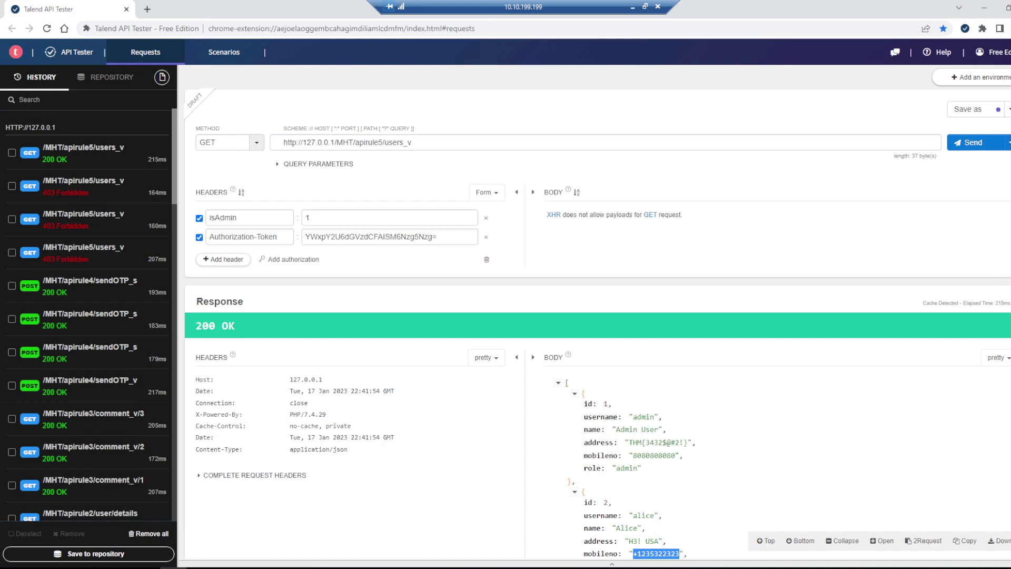